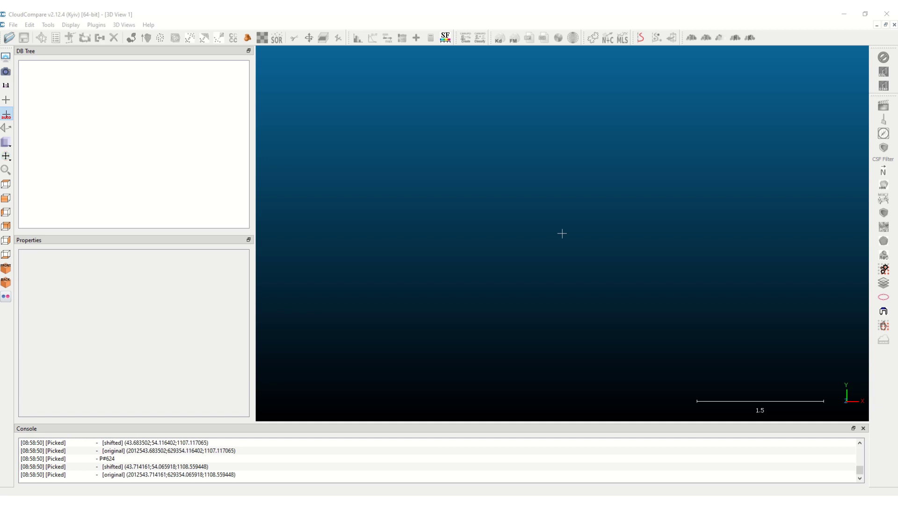
Load the Job 002- Setup 001.e57 scan, applying the global shift of -2012500, -629300, 0 to all clouds.
drag(256, 262, 470, 248)
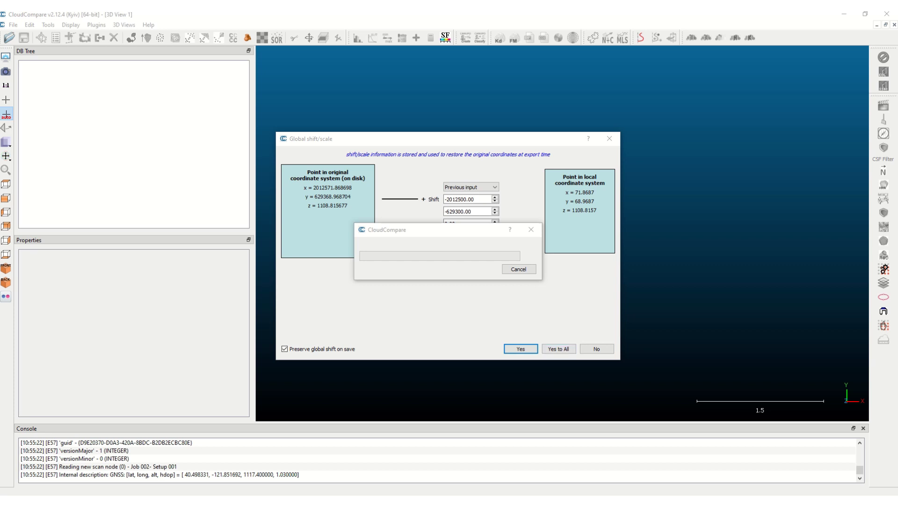
click(559, 349)
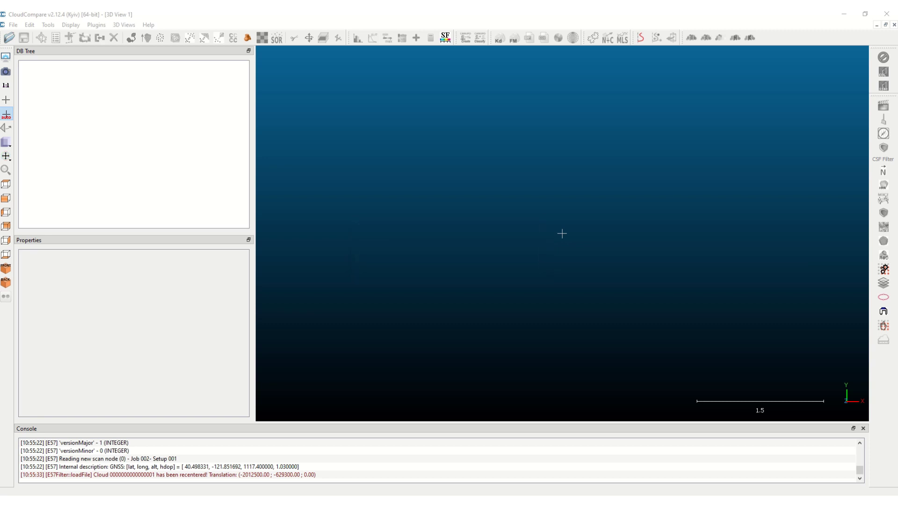
click(561, 233)
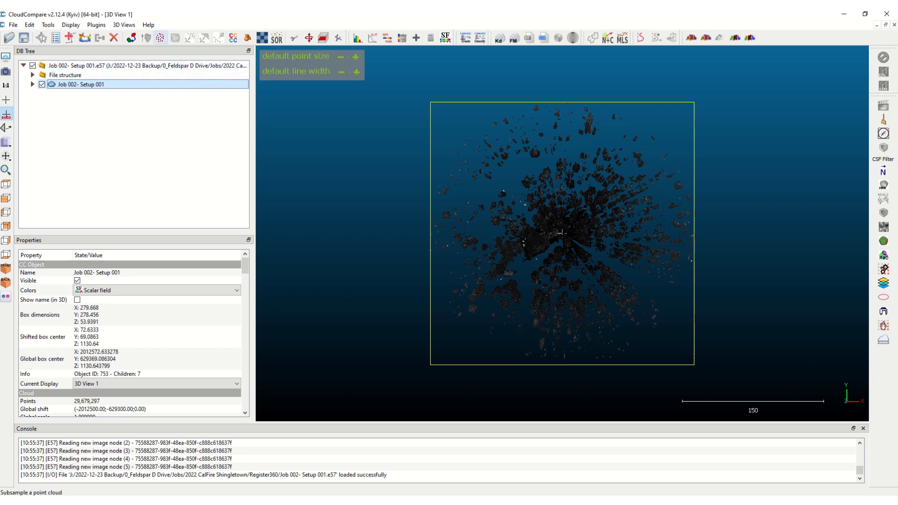
Subsample the Job 002- Setup 001 cloud by space with a minimum spacing of 15 between points.
click(160, 37)
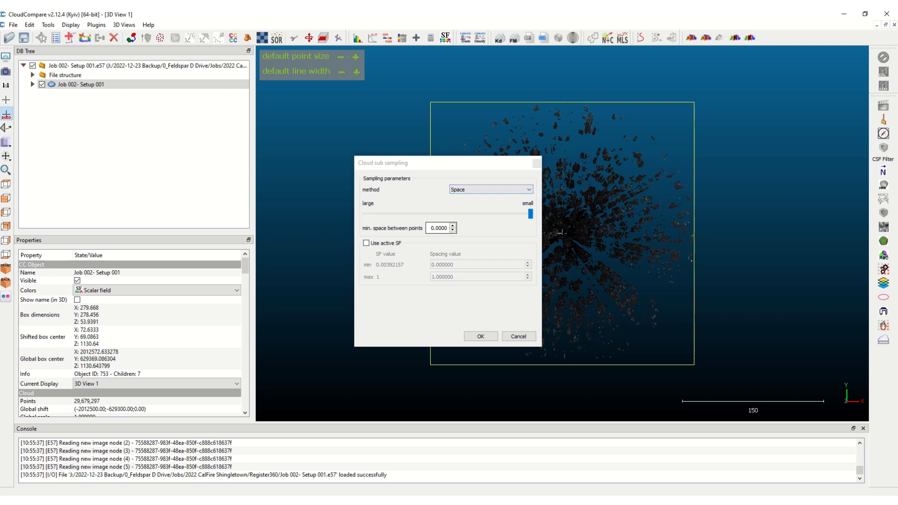
click(439, 228)
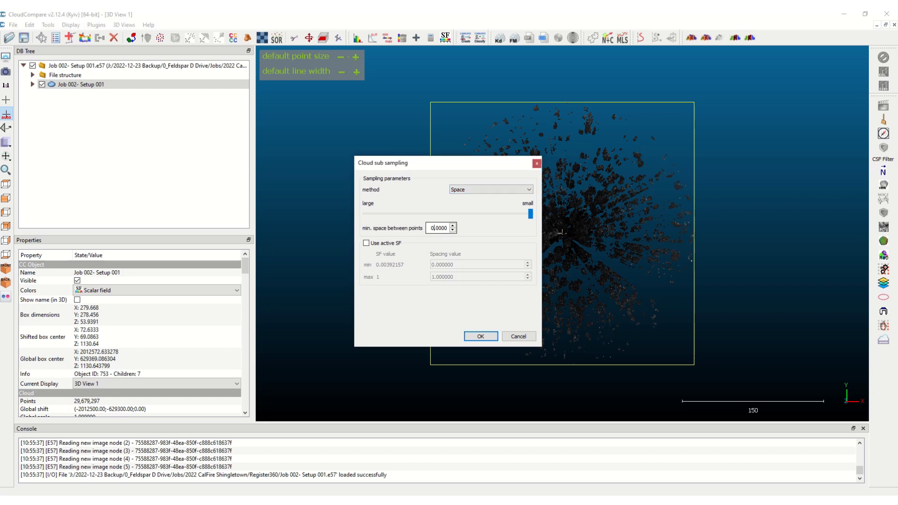
double_click(439, 228)
text(15)
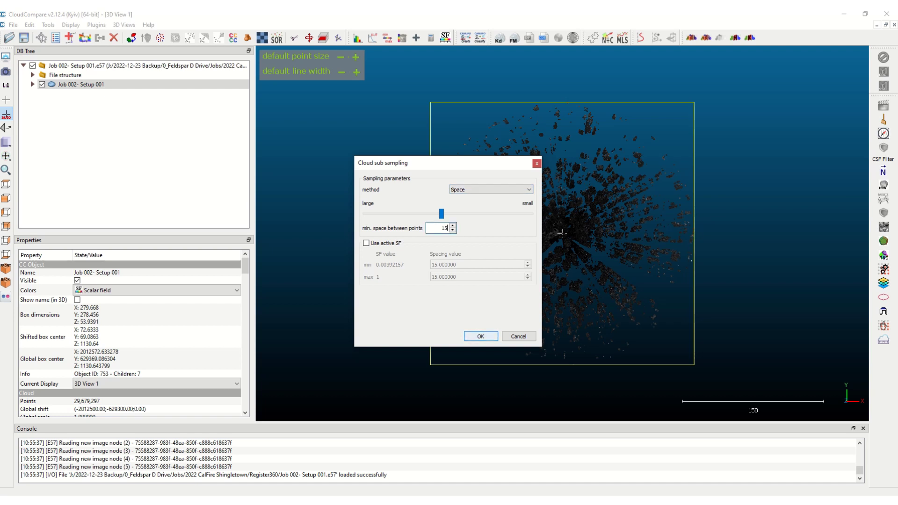
click(481, 336)
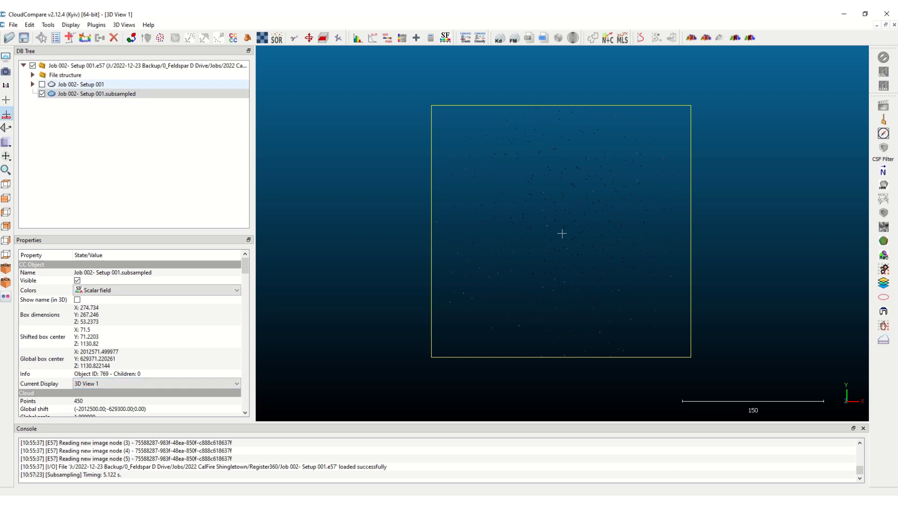
Show the original Job 002- Setup 001 cloud again and subsample it by space with a minimum point spacing of 1.
click(81, 84)
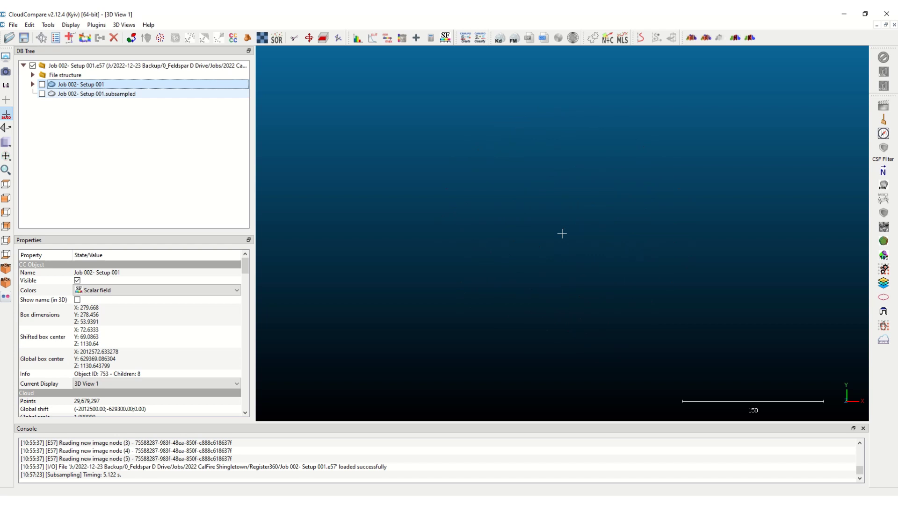
key(space)
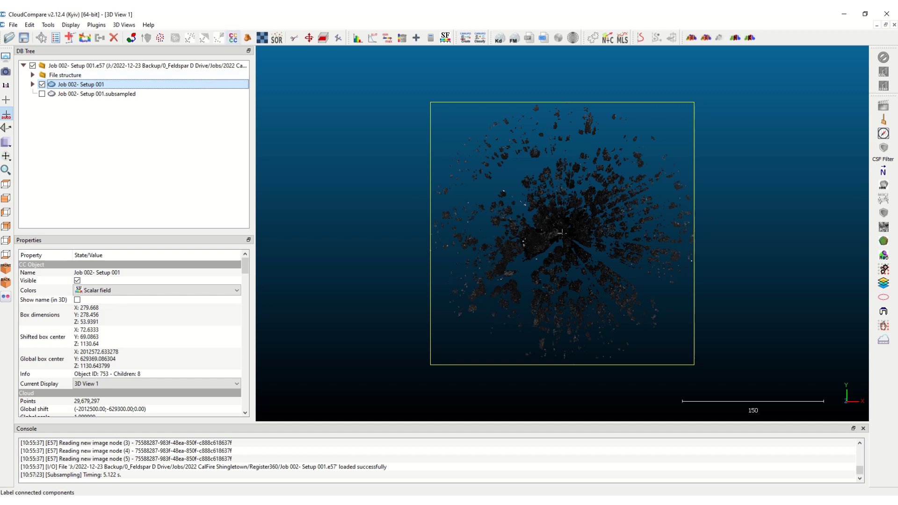
click(160, 38)
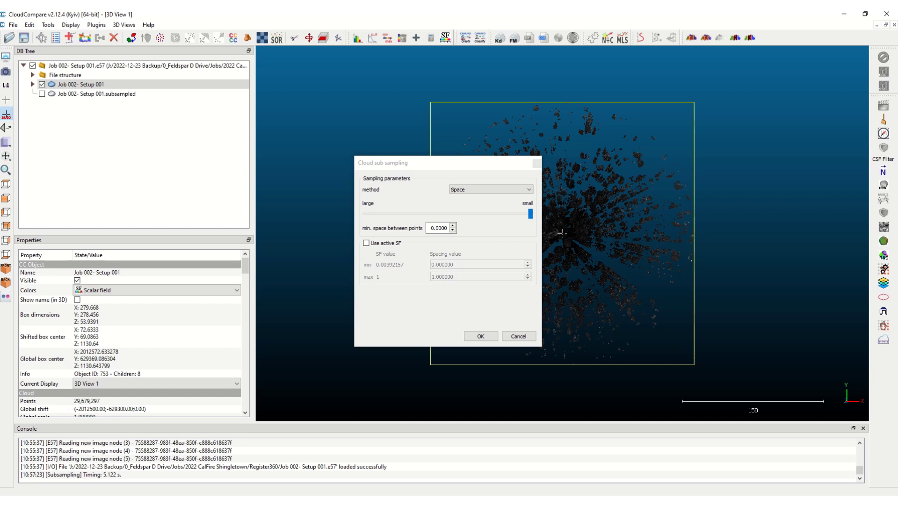
click(438, 228)
double_click(438, 228)
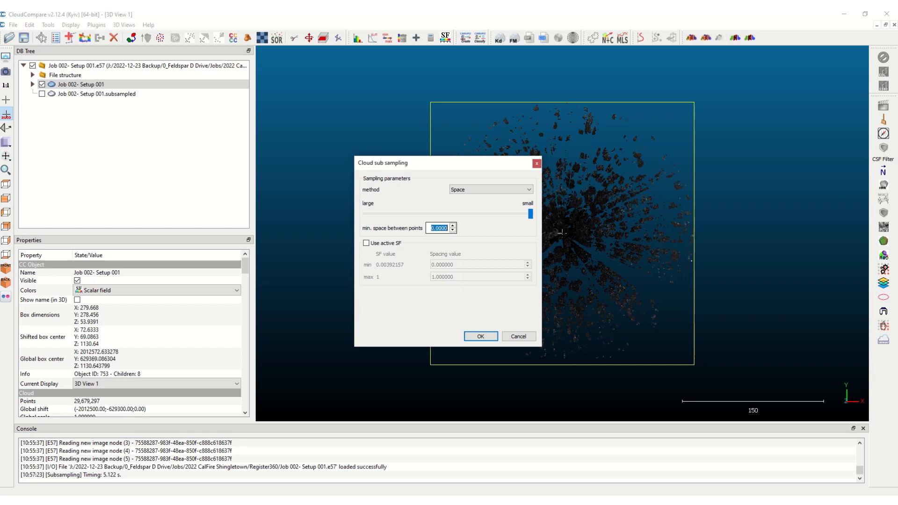
click(438, 228)
key(BackSpace)
text(1)
key(Return)
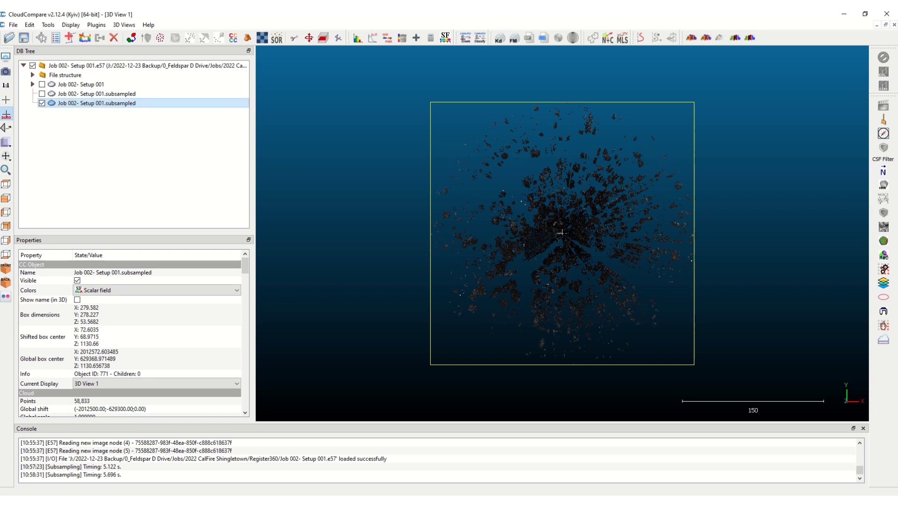
Hide the newest subsampled cloud, then show and select the original Job 002- Setup 001 cloud.
click(42, 84)
click(42, 103)
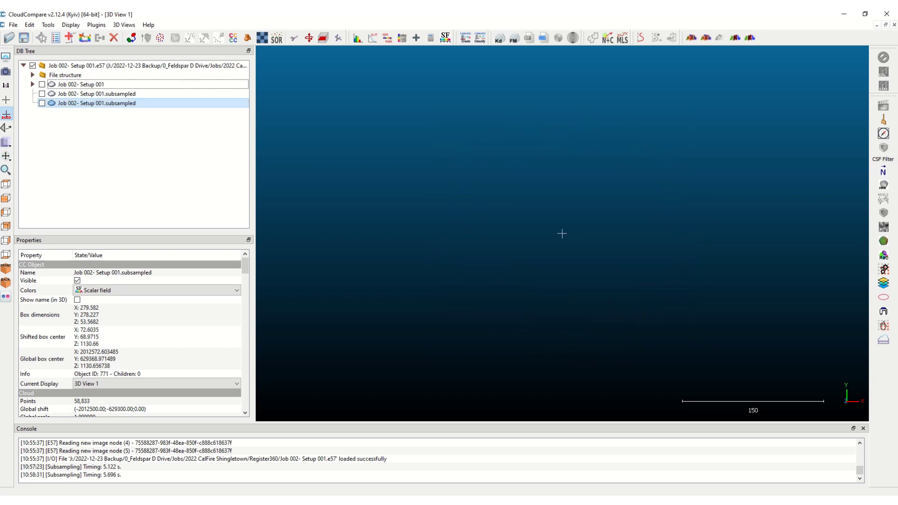
click(42, 84)
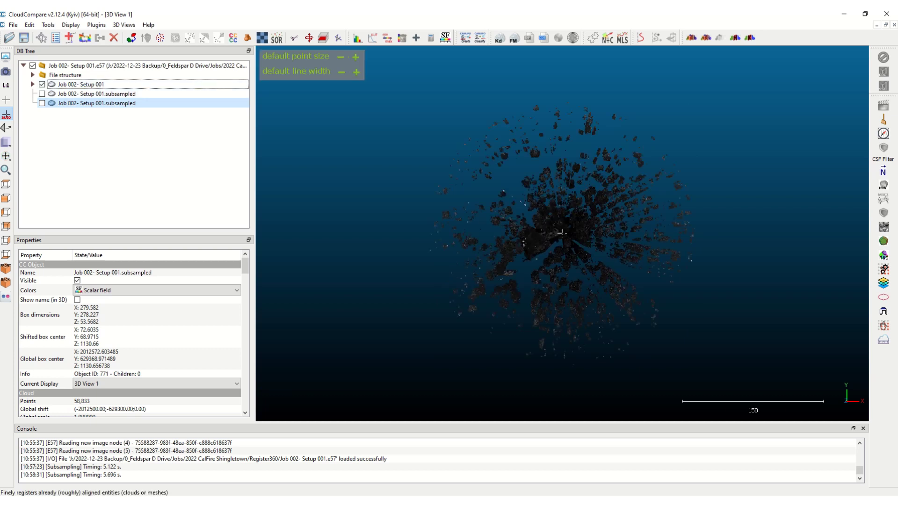
click(160, 37)
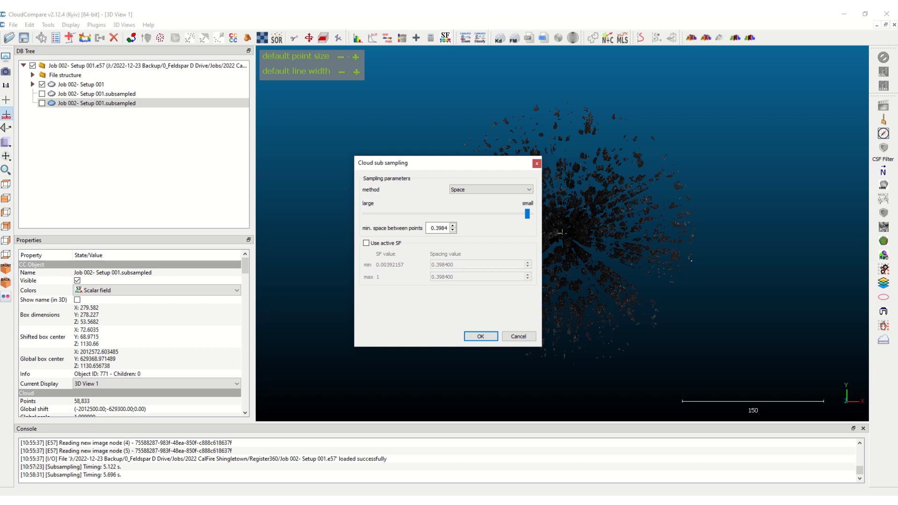
key(Return)
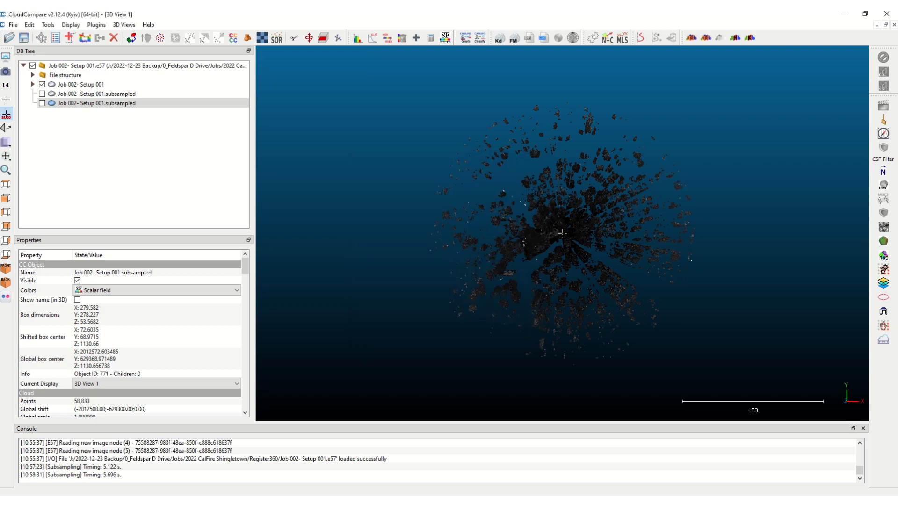
click(81, 85)
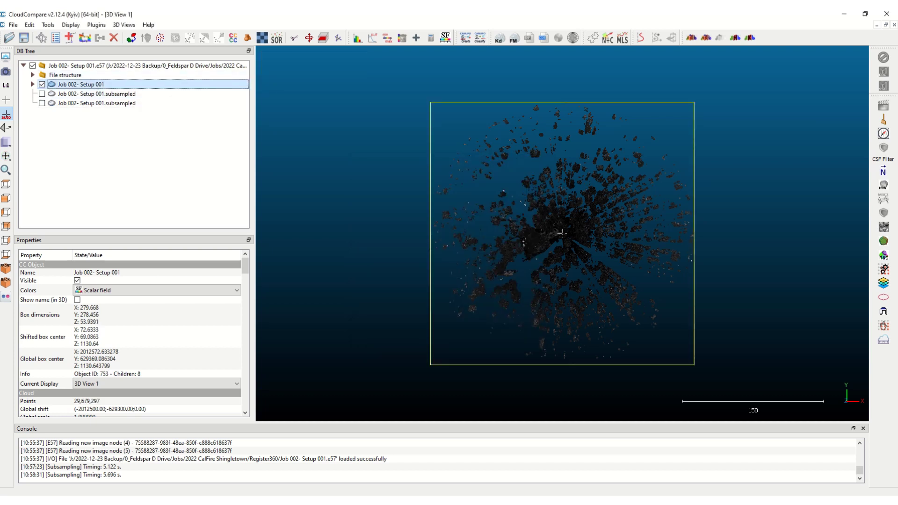
Subsample the original cloud by space with a small minimum point spacing of about 0.4.
click(160, 38)
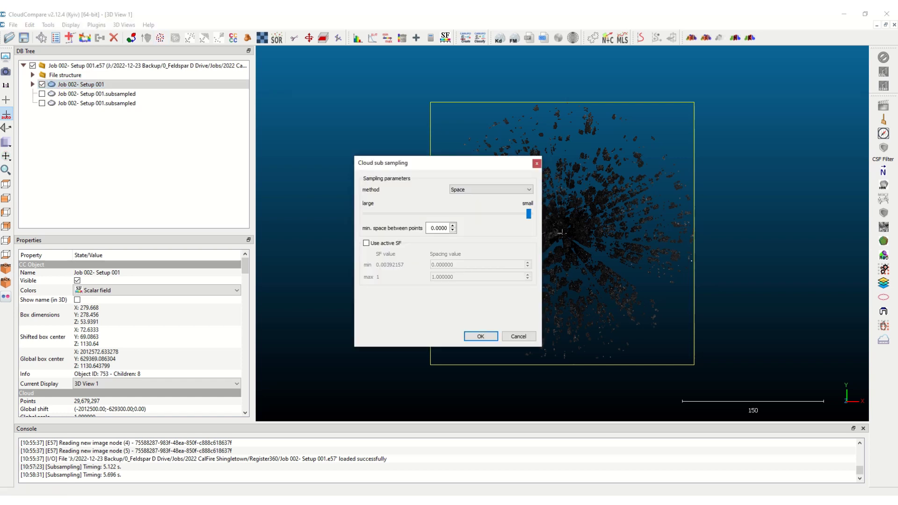
click(524, 213)
drag(527, 213, 527, 214)
drag(527, 213, 527, 214)
key(Return)
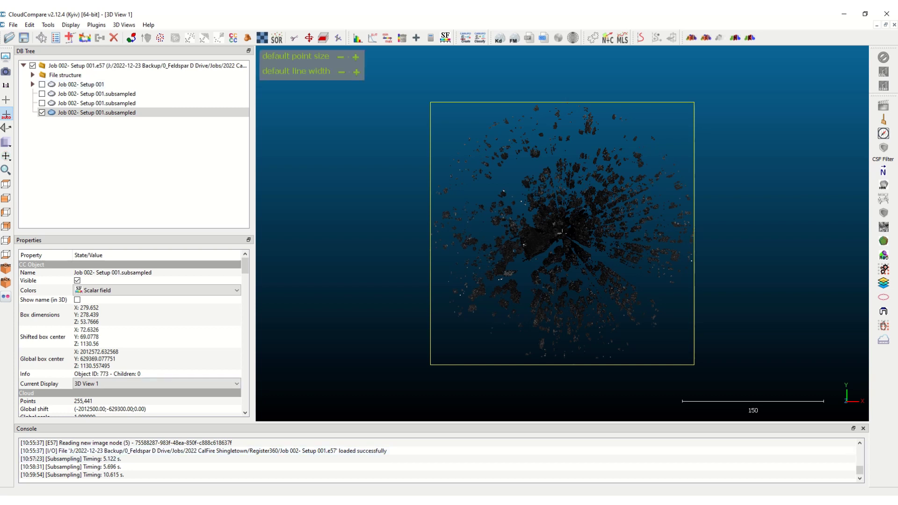
Show only the original Job 002- Setup 001 cloud and subsample it by space with a minimum spacing of 0.25.
click(42, 113)
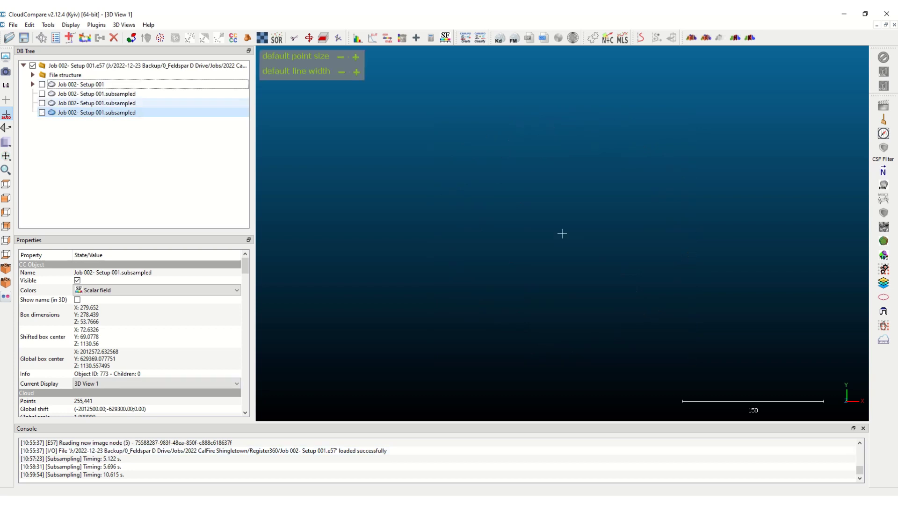
click(42, 85)
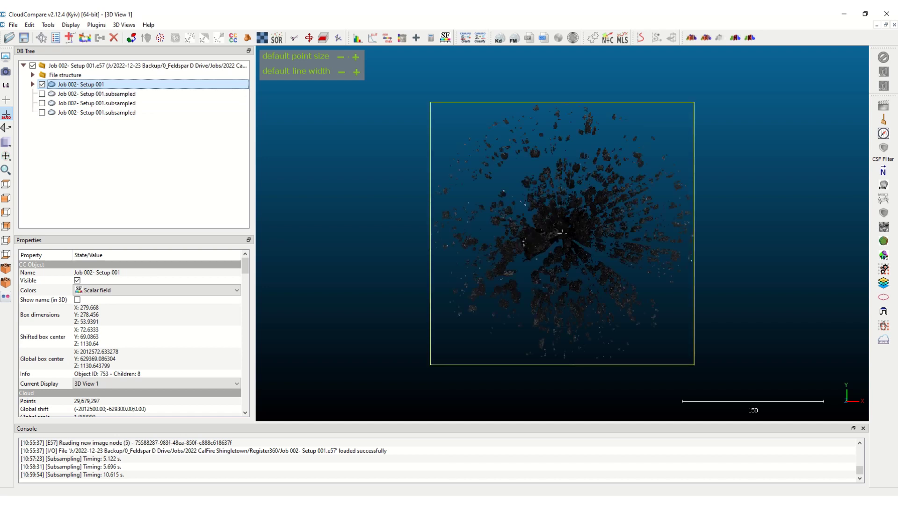
click(160, 37)
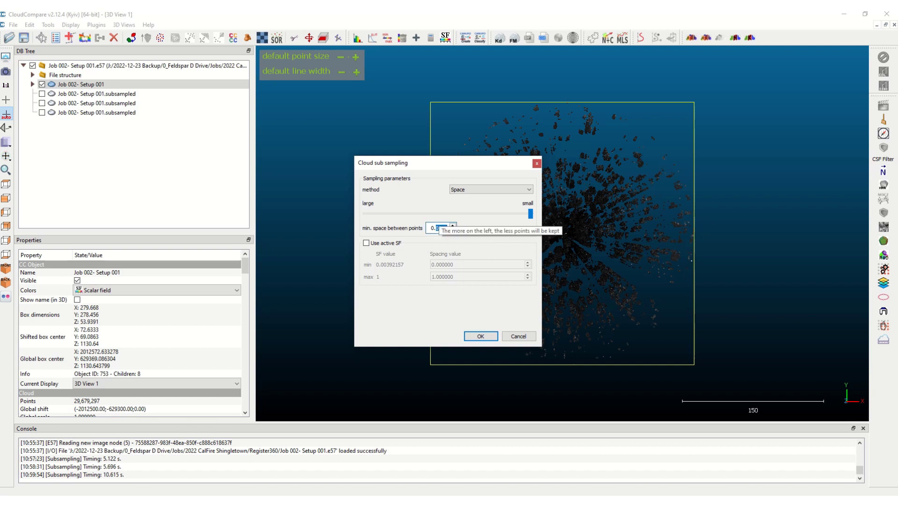
text(2500)
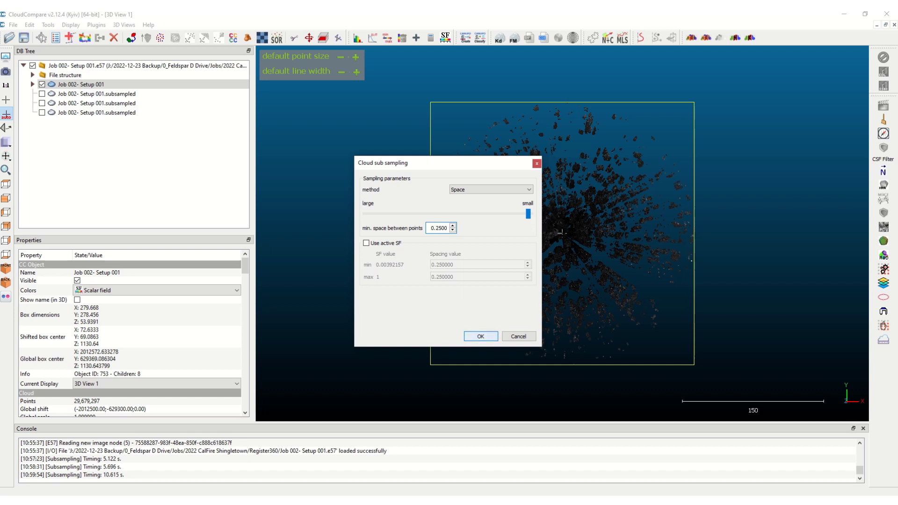
key(Return)
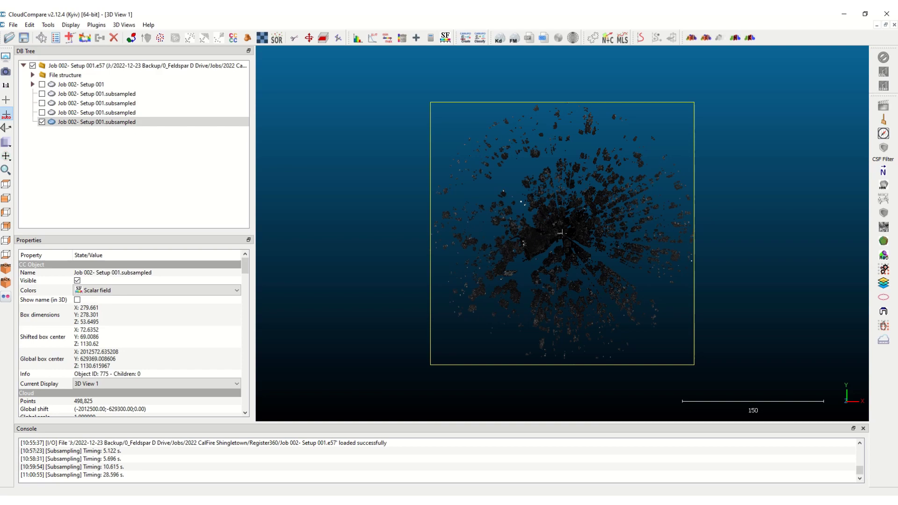
Examine the point spacing on the ground and around the trees in the 0.25 subsampled cloud up close.
scroll(560, 232, up, 10)
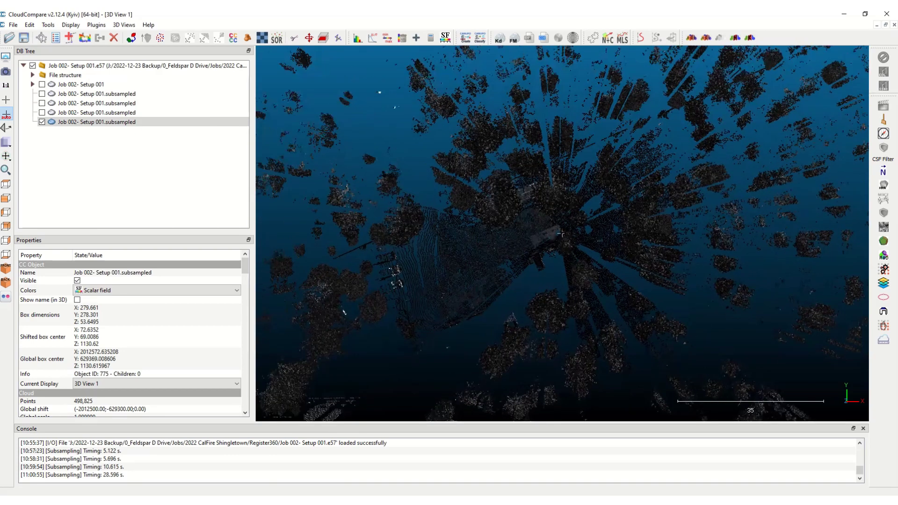
scroll(561, 233, up, 5)
scroll(561, 233, up, 3)
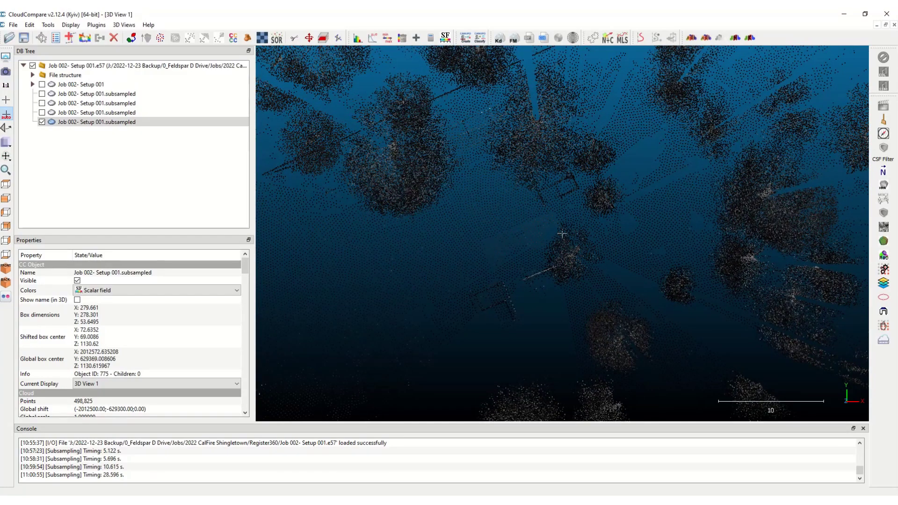
scroll(561, 233, up, 4)
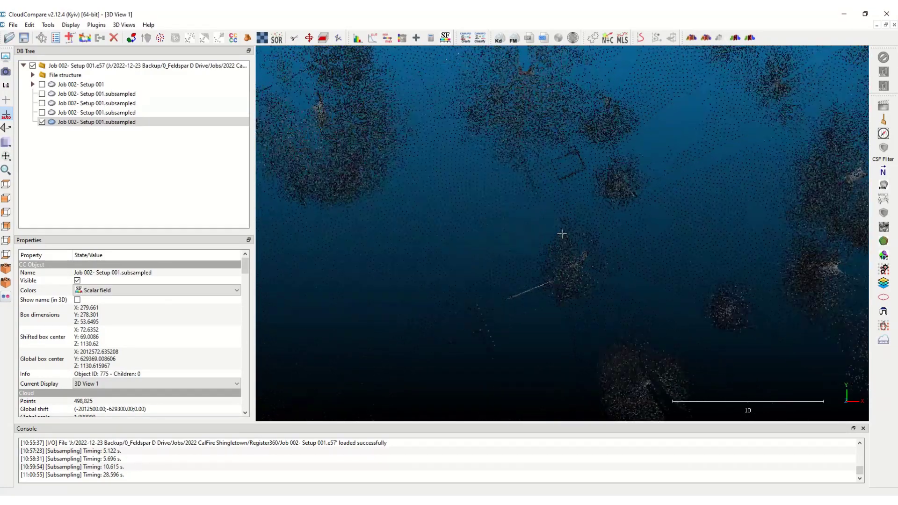
scroll(561, 234, down, 3)
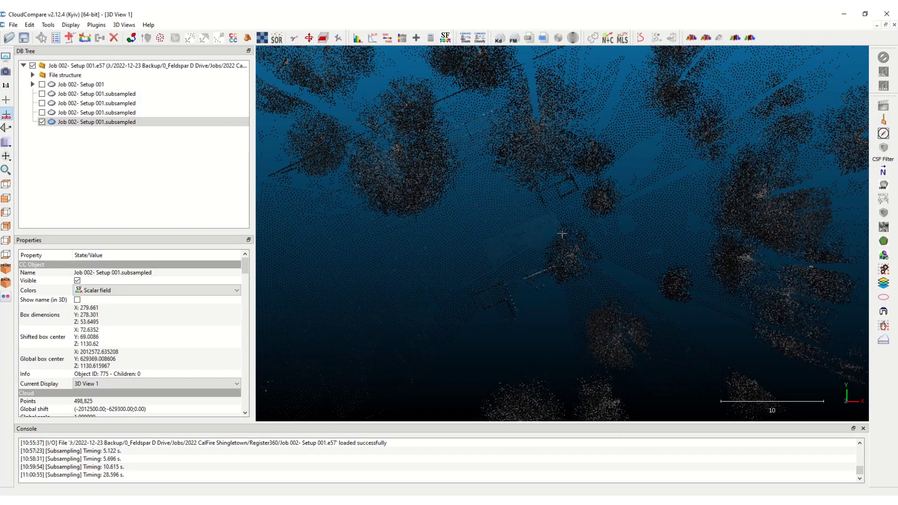
right_drag(562, 234, 723, 167)
scroll(562, 234, up, 4)
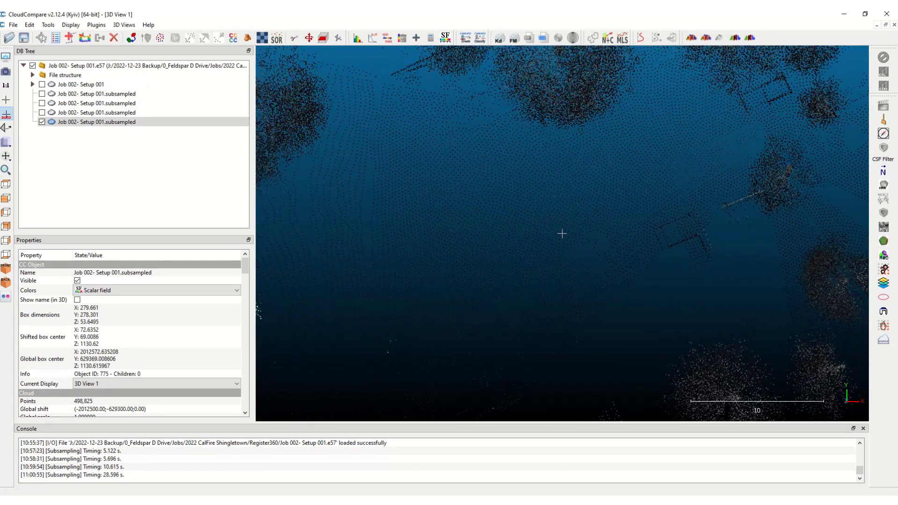
scroll(562, 234, up, 4)
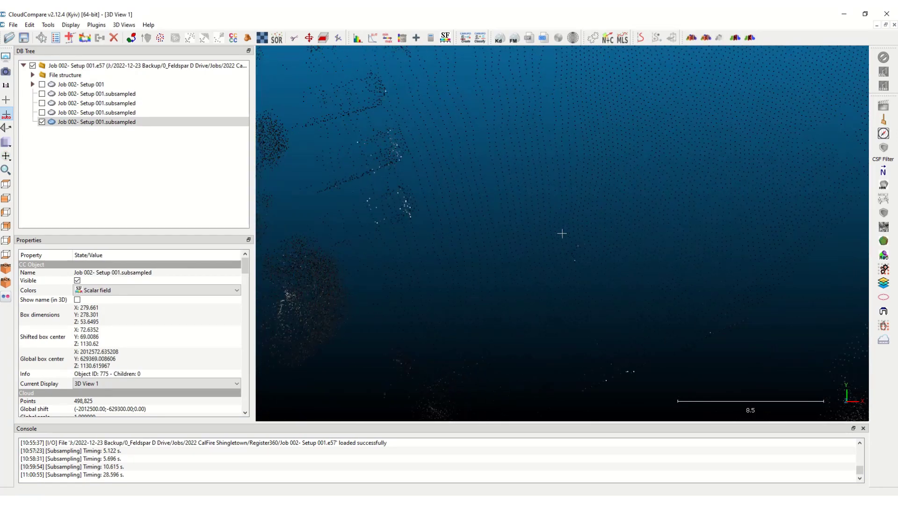
scroll(562, 233, up, 4)
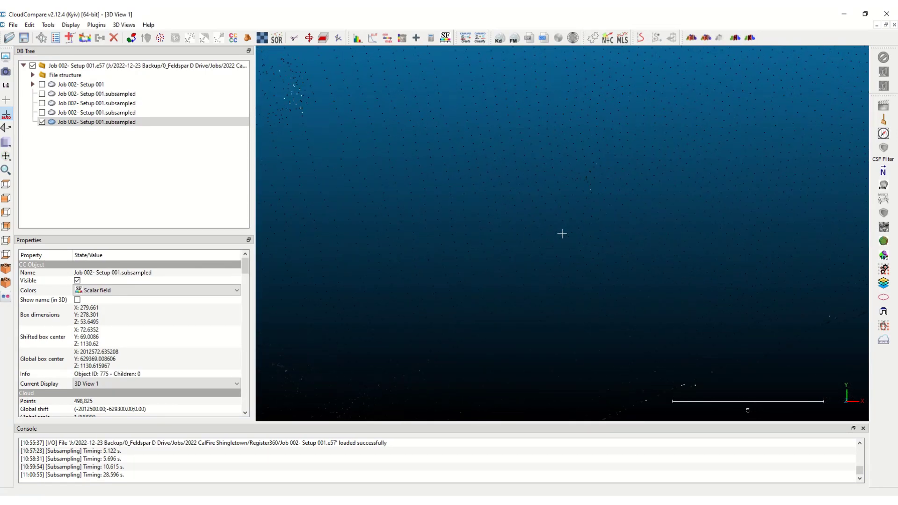
scroll(561, 233, up, 1)
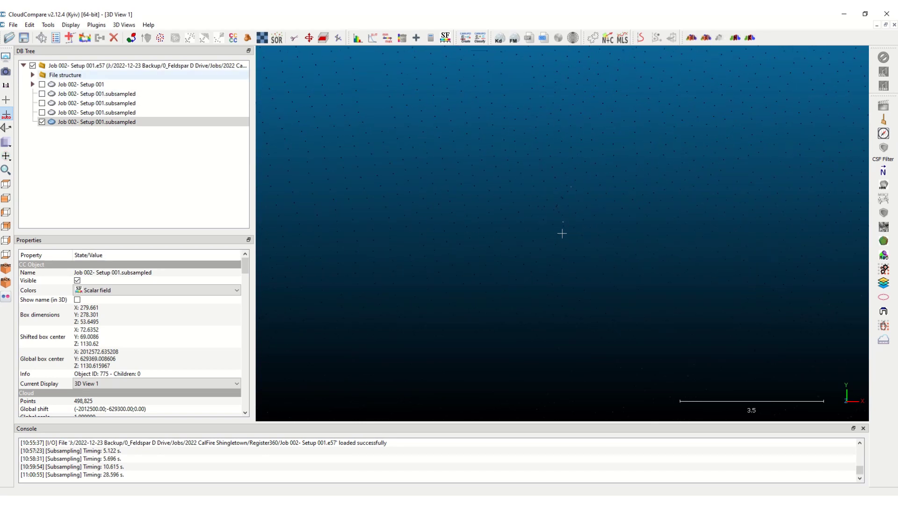
Move the 0.25 subsampled cloud above the original Job 002- Setup 001 cloud and show the original together with it.
drag(96, 122, 89, 80)
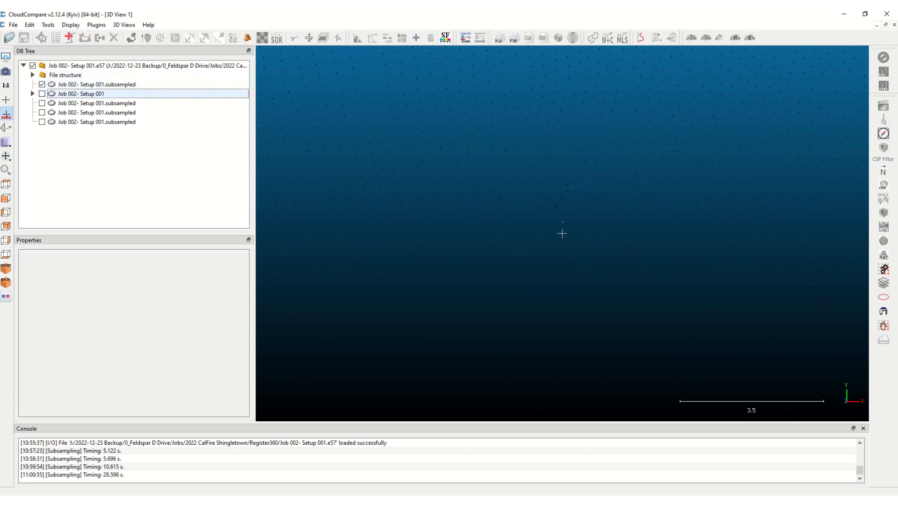
click(42, 94)
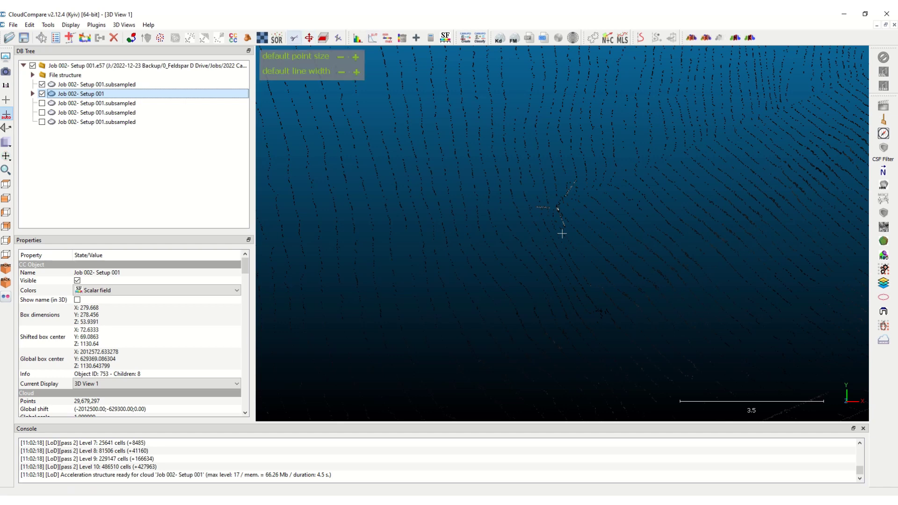
Segment a four-sided area around the scanner tripod out of the original Job 002- Setup 001 cloud, keeping the points inside.
click(294, 38)
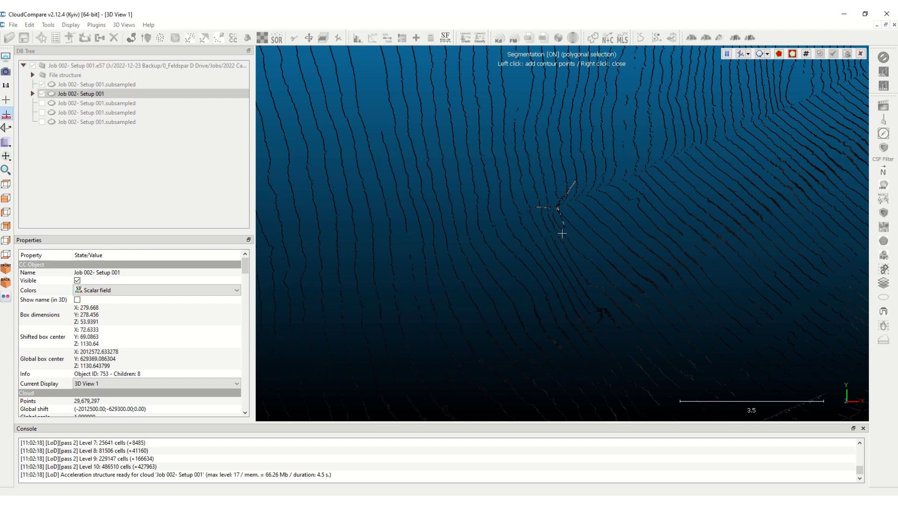
click(474, 151)
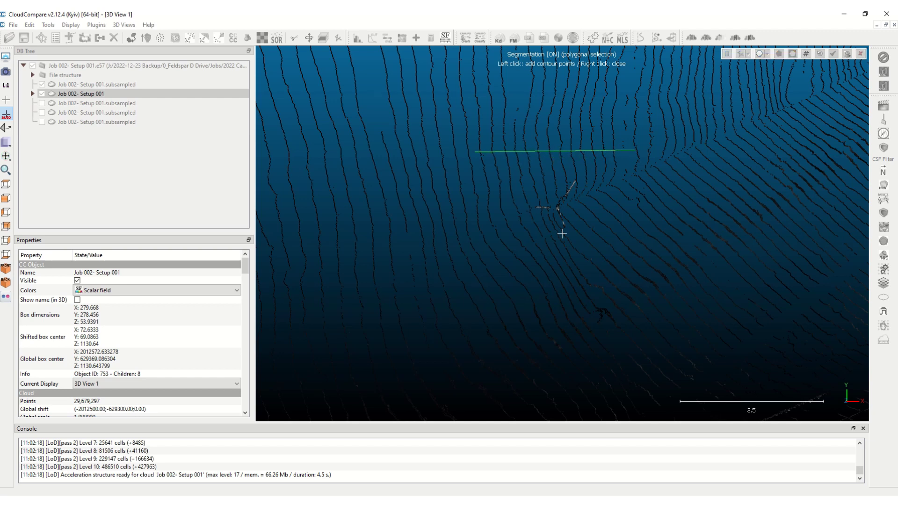
click(632, 150)
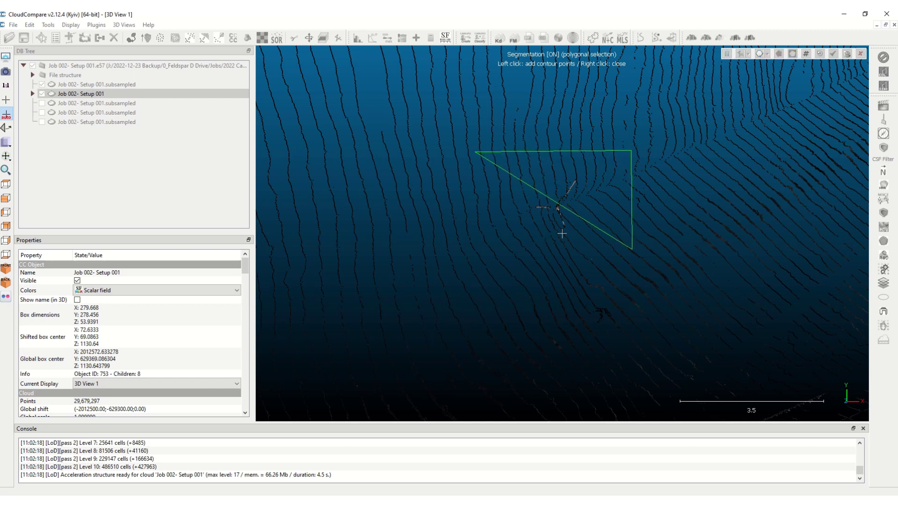
click(639, 298)
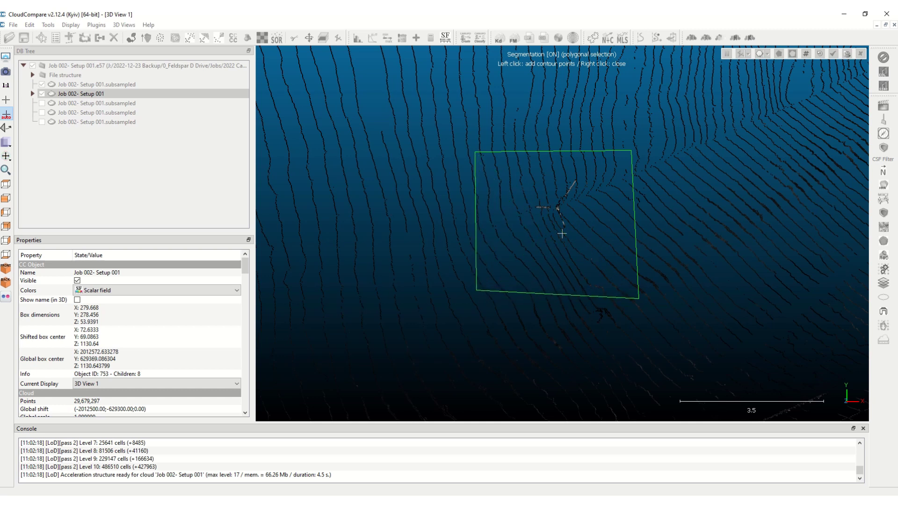
right_click(476, 290)
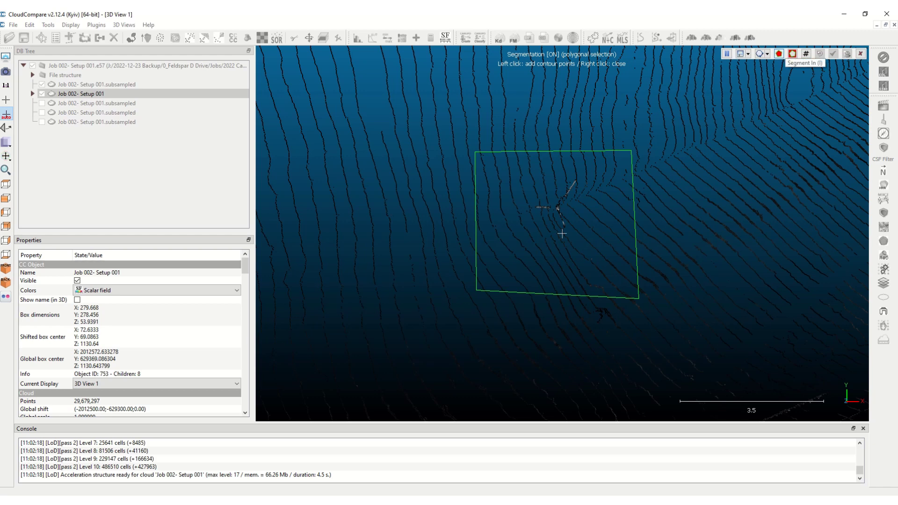
key(i)
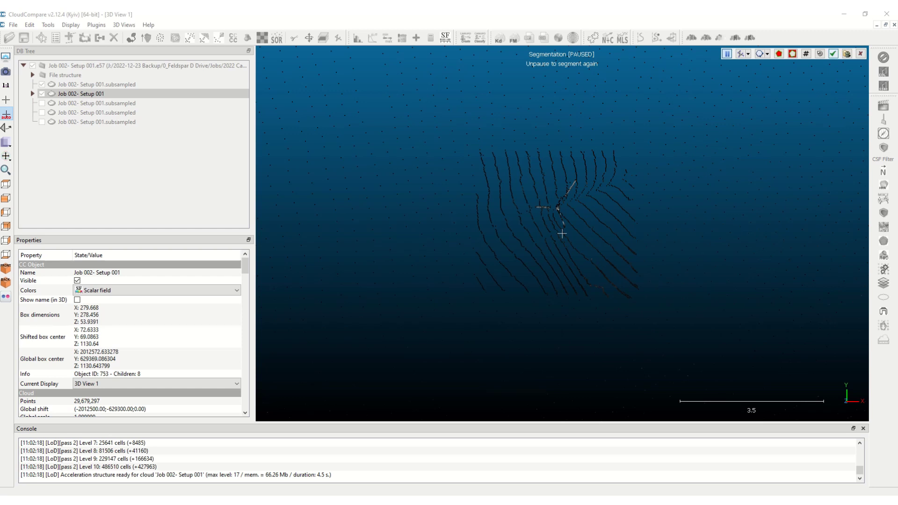
click(833, 54)
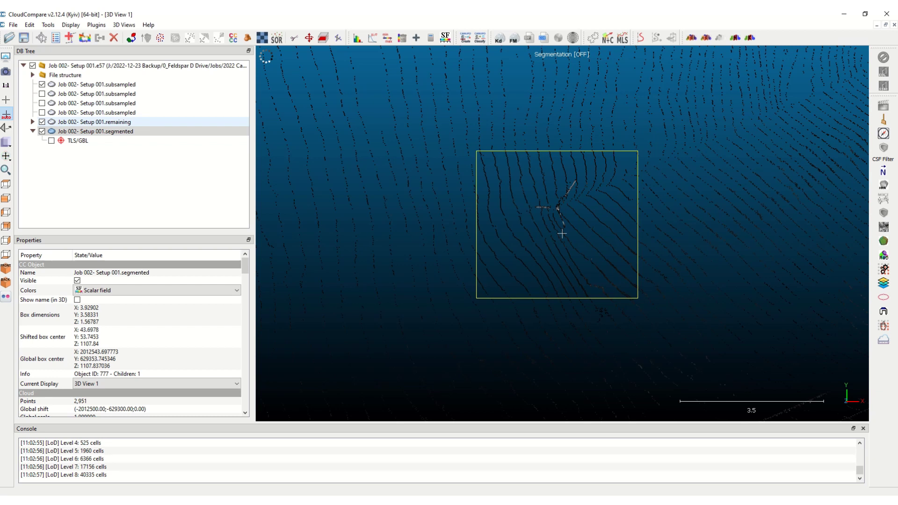
Hide the remaining and subsampled clouds and show only the segmented tripod cloud from the front, filling the view.
click(42, 122)
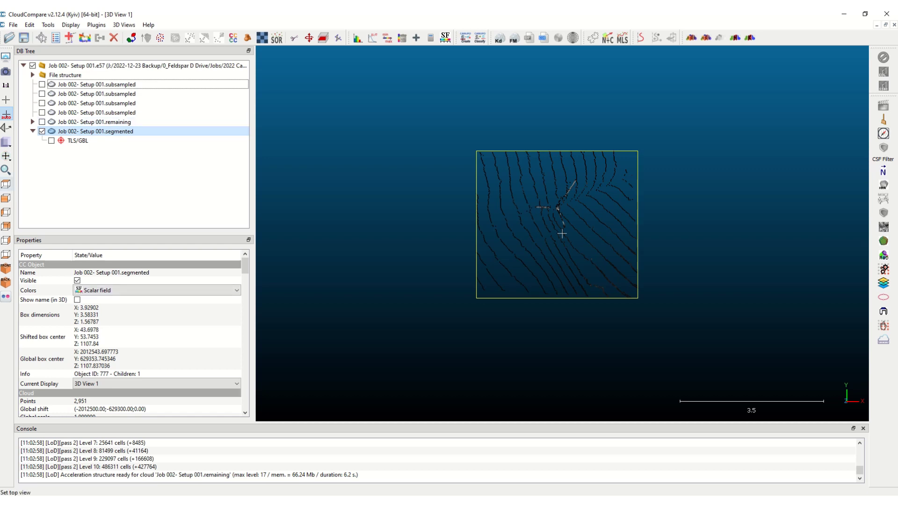
click(5, 198)
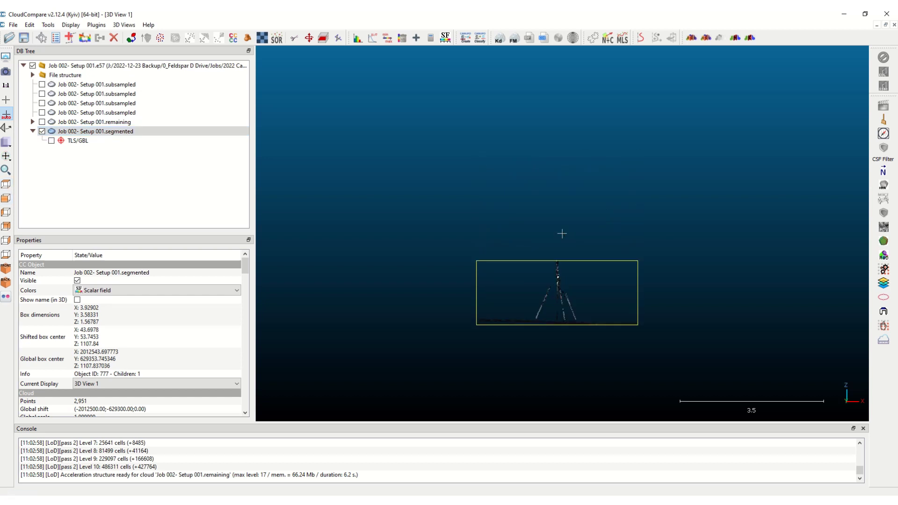
scroll(562, 233, up, 5)
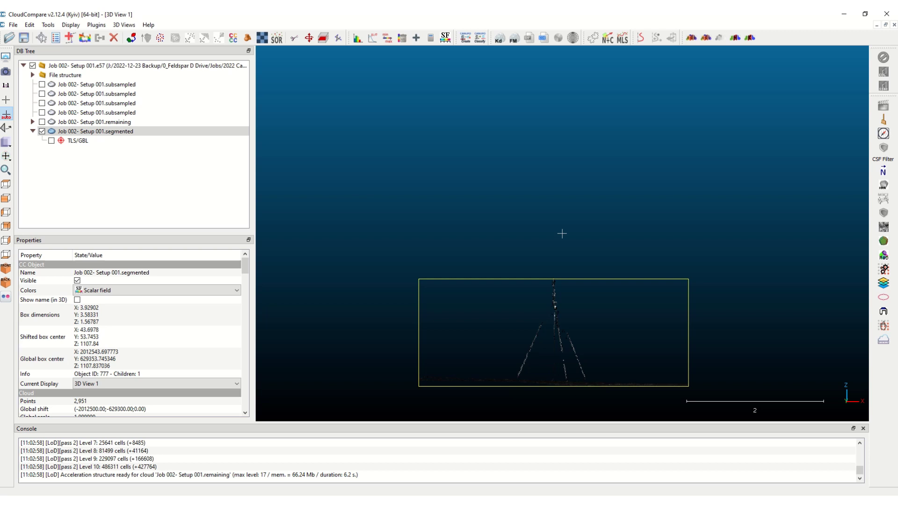
key(z)
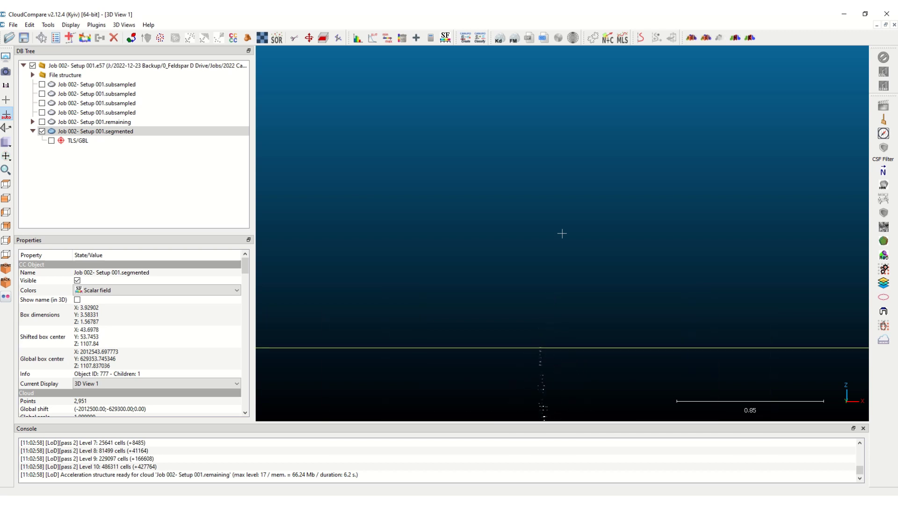
right_drag(562, 234, 595, 225)
mouse_move(355, 57)
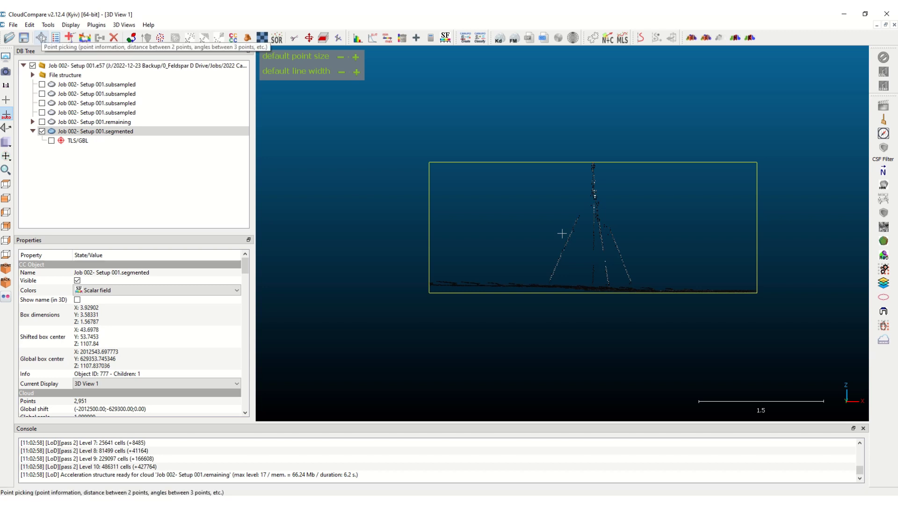
Measure the point-to-point distance between the tripod's top and the ground in the front view, picking both ends twice.
click(41, 38)
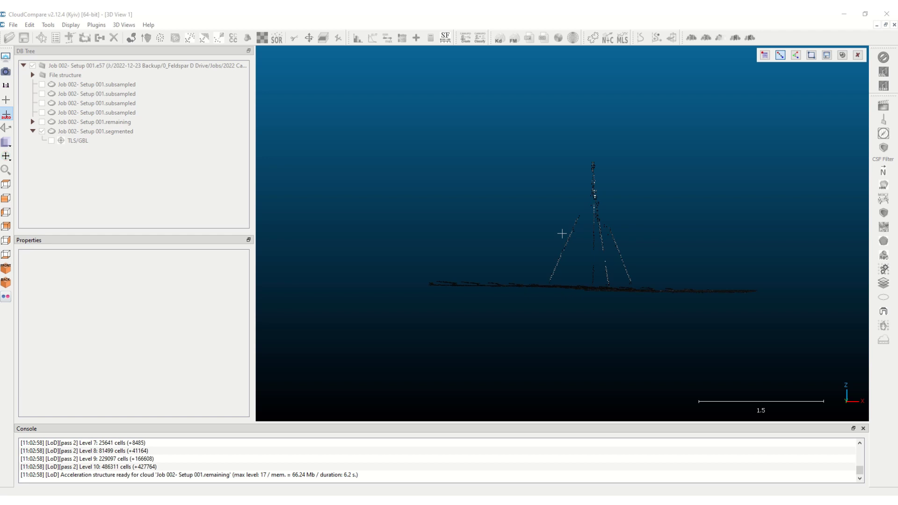
click(594, 168)
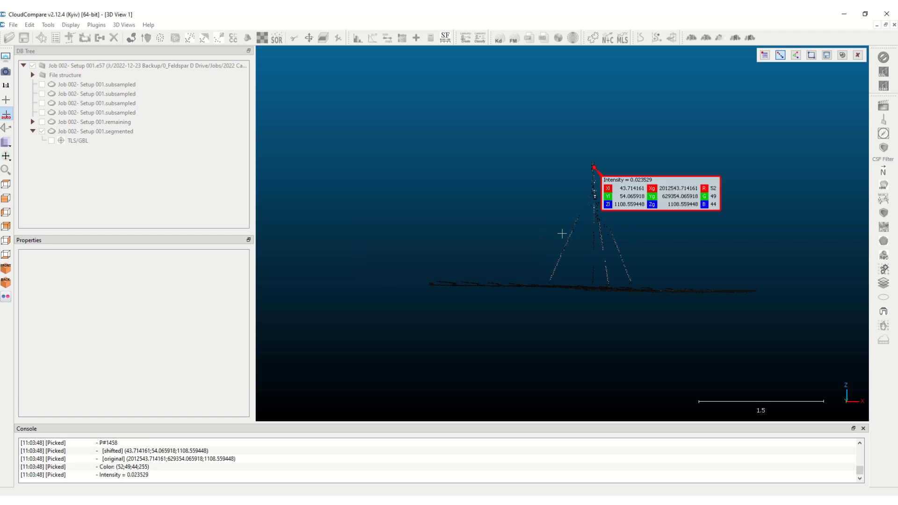
drag(562, 244, 560, 232)
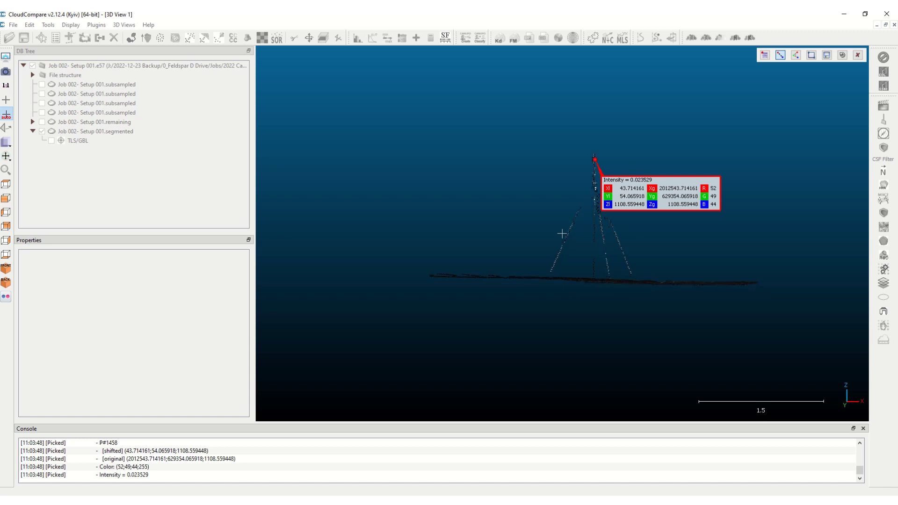
click(593, 281)
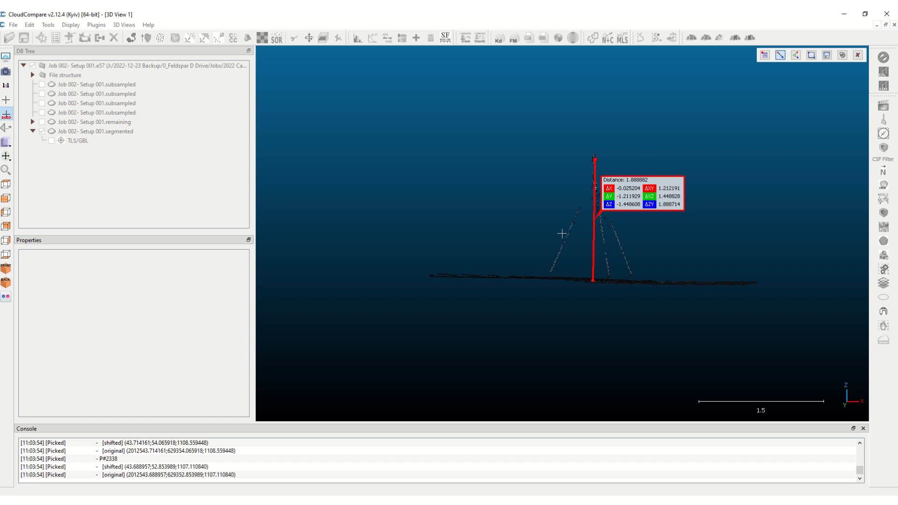
click(593, 279)
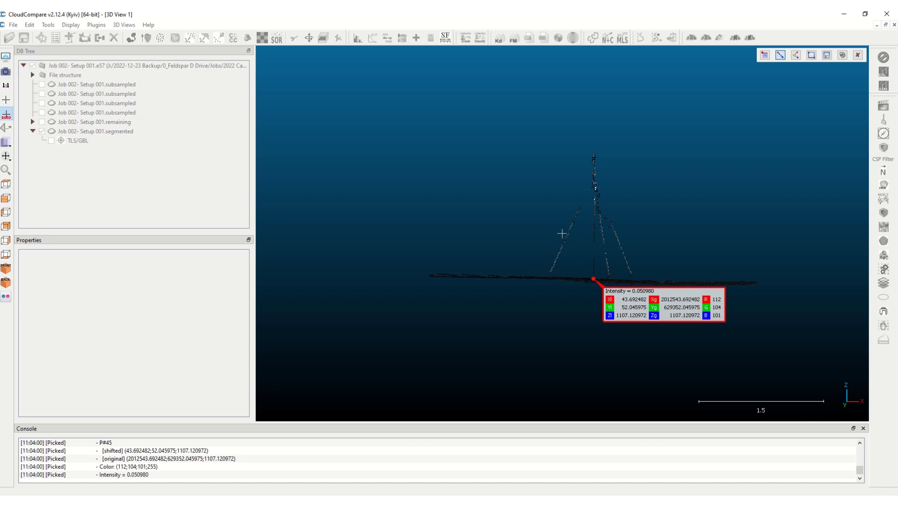
click(593, 160)
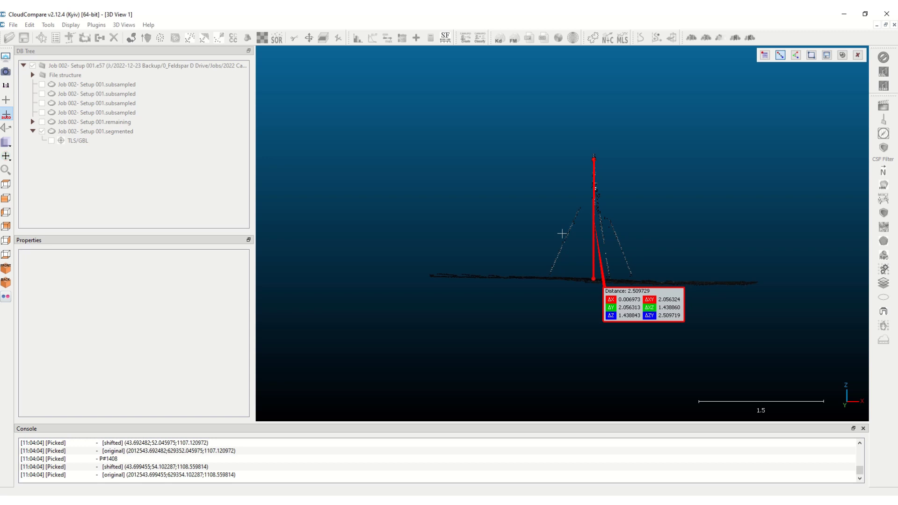
Check the measured line from the left side and measure again from the ground beneath the tripod to its top.
click(6, 198)
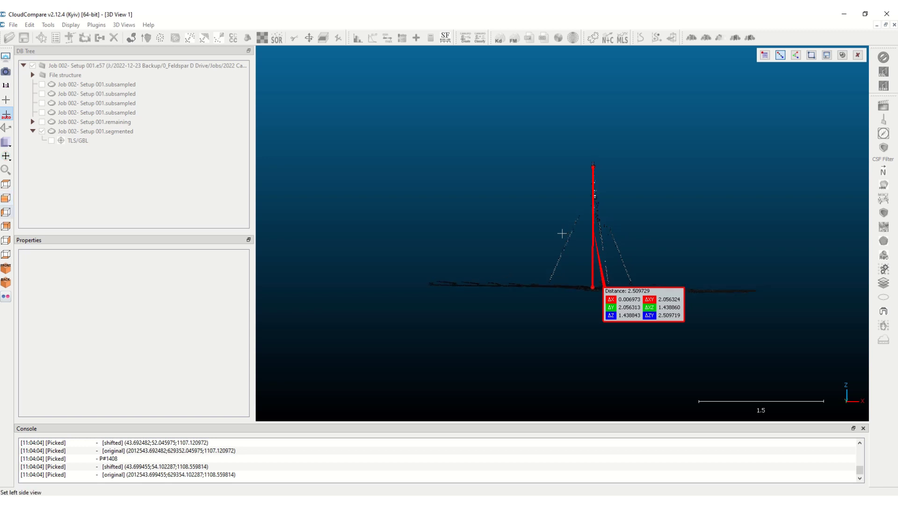
click(6, 211)
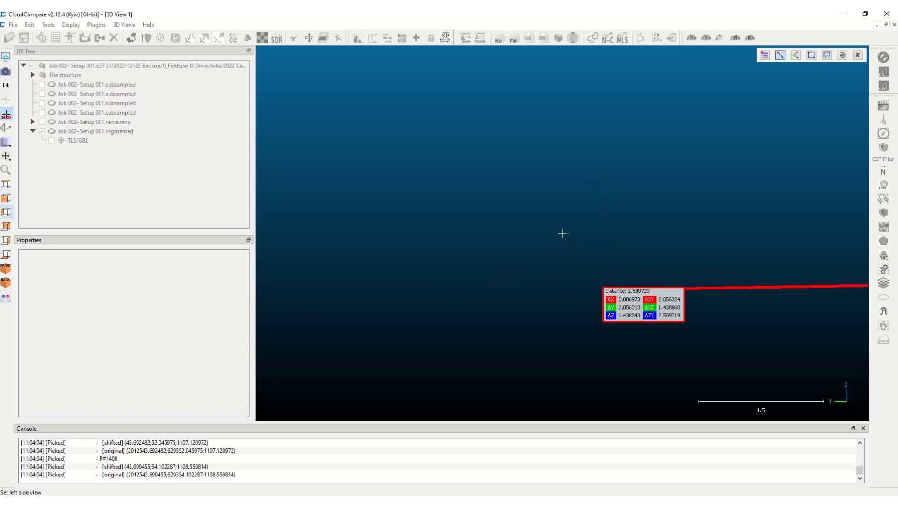
scroll(562, 233, down, 5)
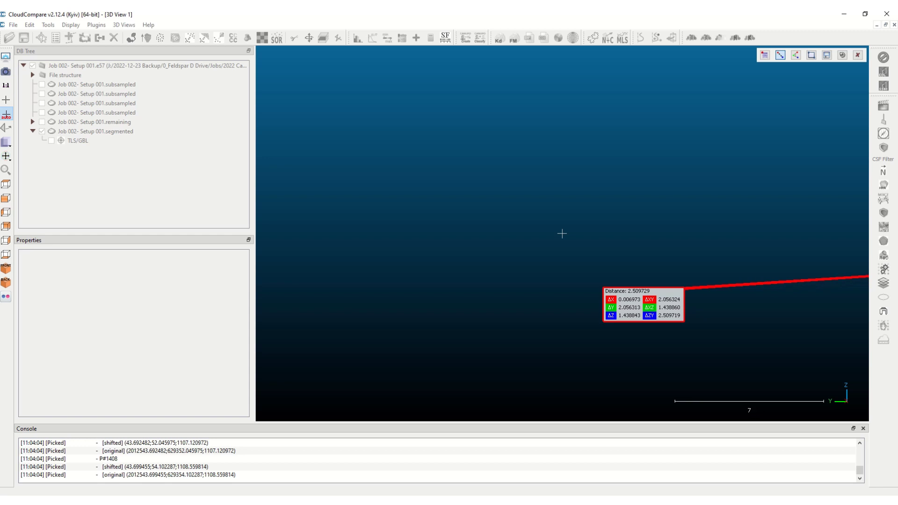
scroll(562, 234, down, 5)
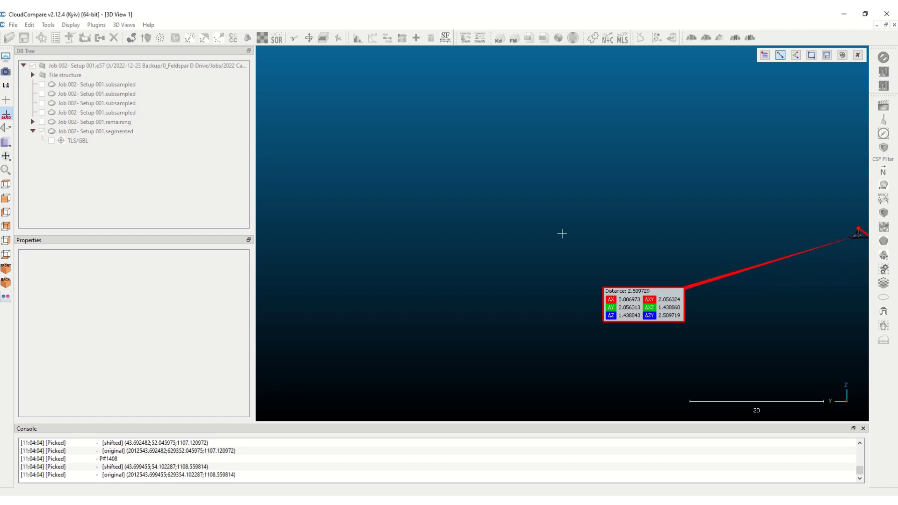
scroll(561, 234, up, 4)
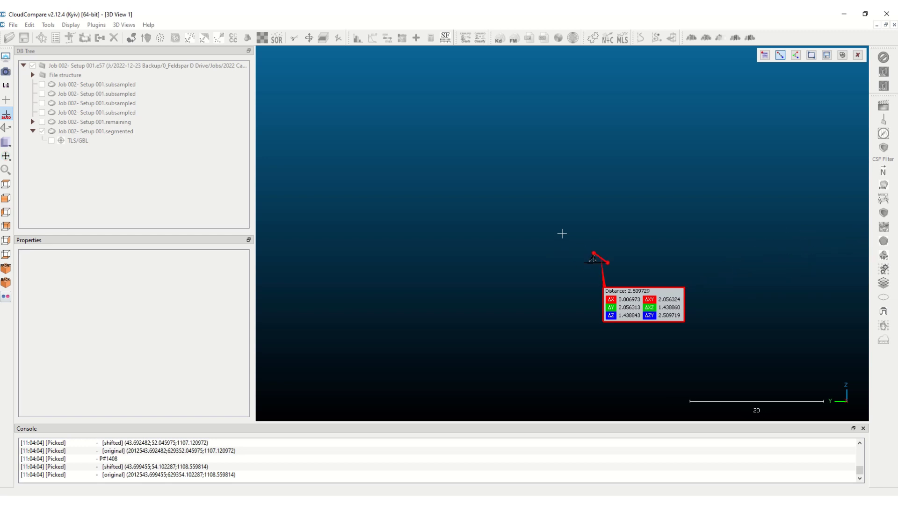
scroll(562, 233, up, 5)
scroll(562, 234, up, 2)
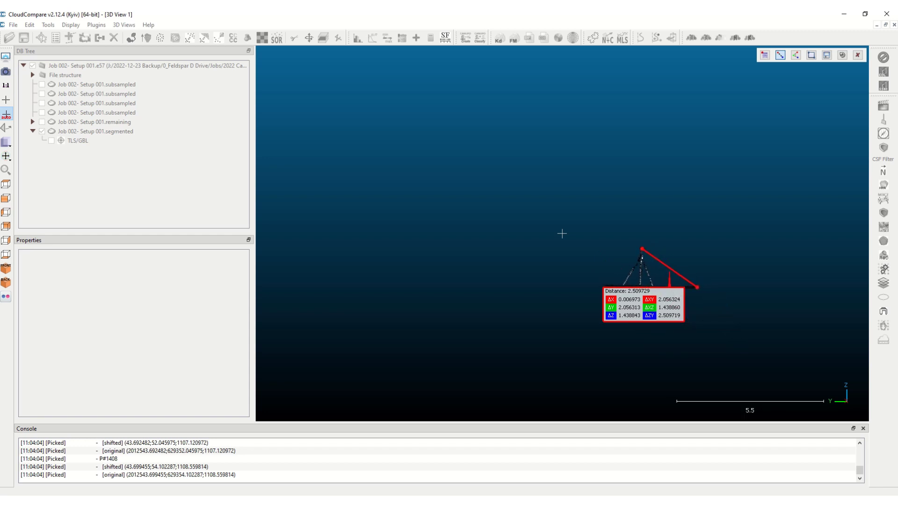
drag(562, 233, 578, 221)
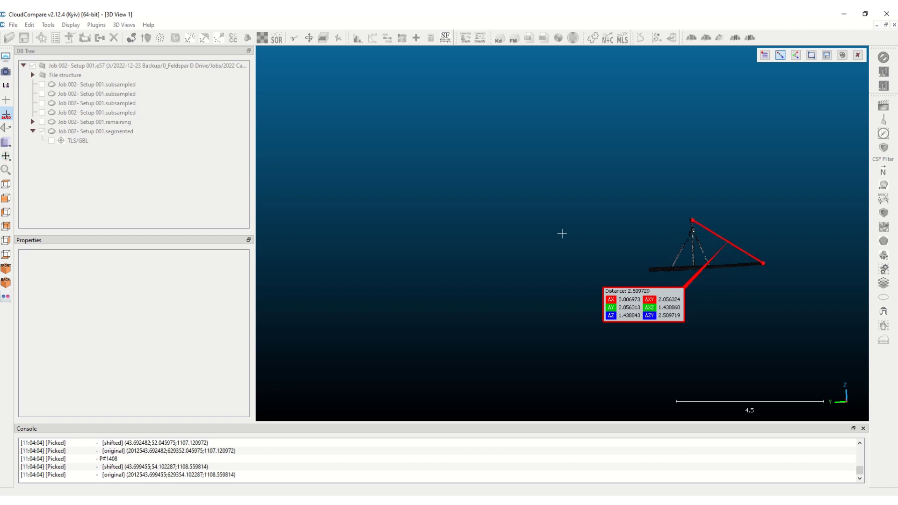
scroll(562, 234, up, 4)
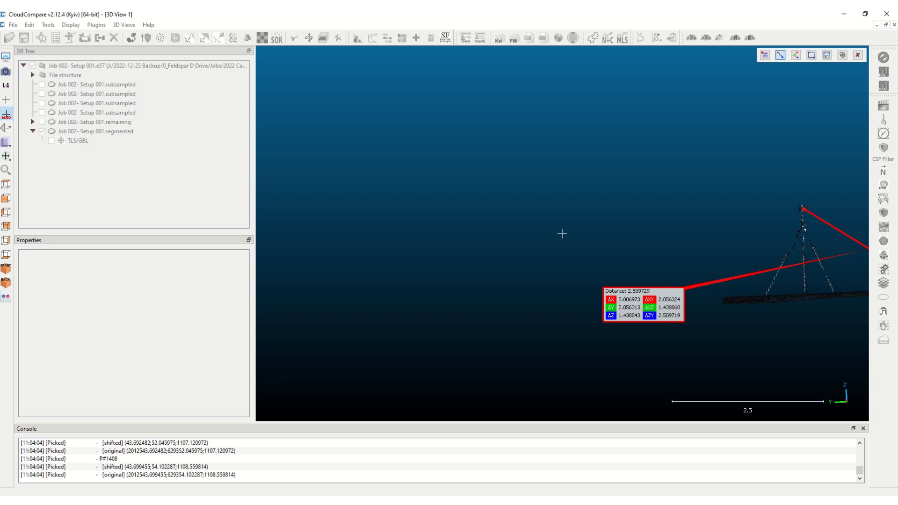
click(804, 294)
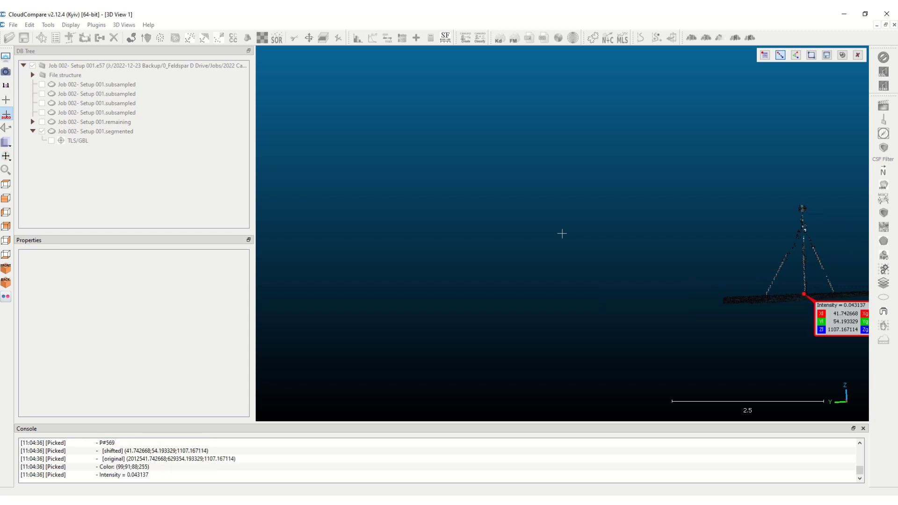
click(799, 210)
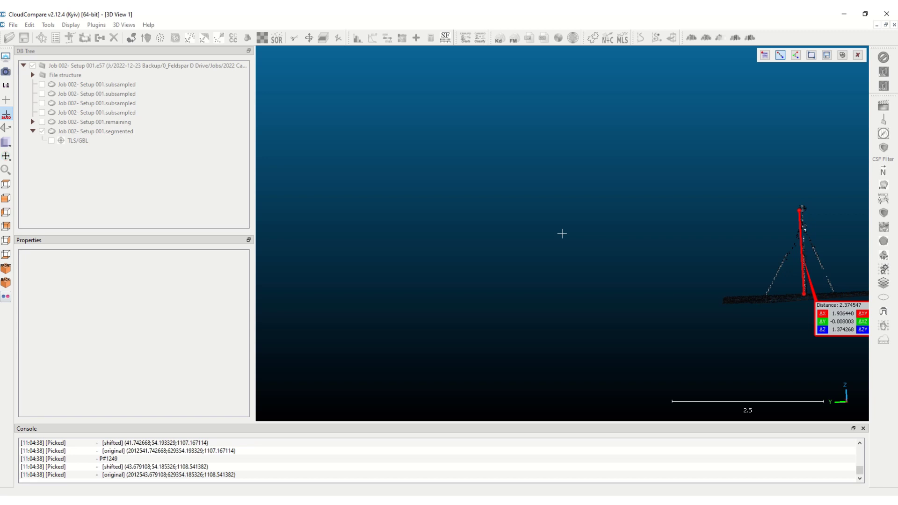
Repeat the tripod height measurement up close, from the foot of the central vertical line of points to the top.
right_drag(678, 243, 567, 236)
scroll(567, 236, up, 3)
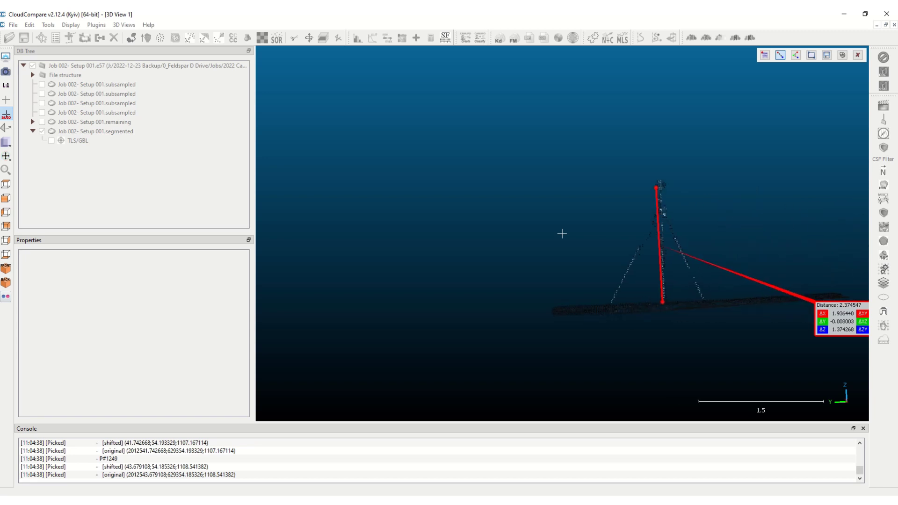
scroll(562, 233, up, 2)
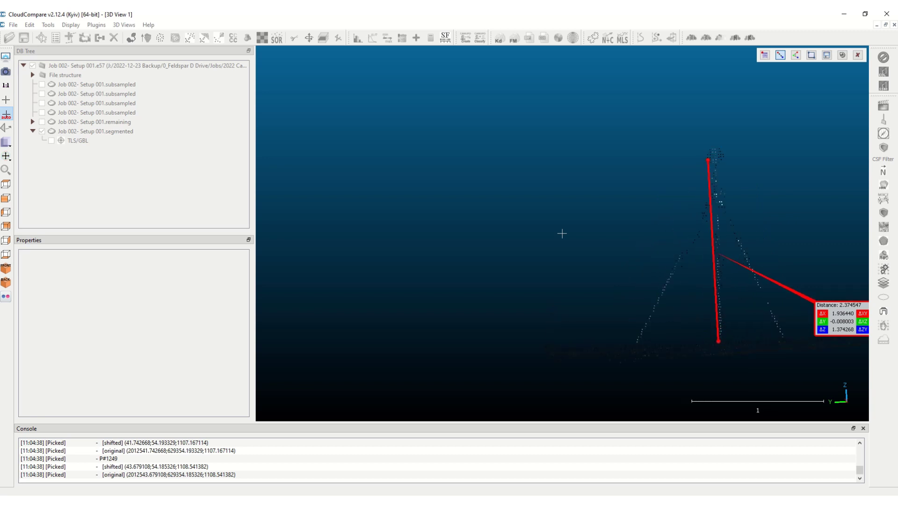
click(721, 340)
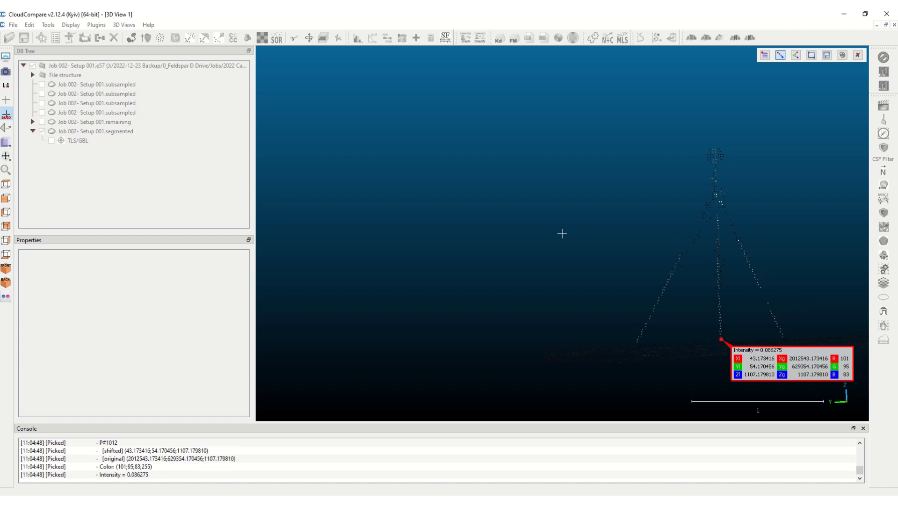
click(713, 158)
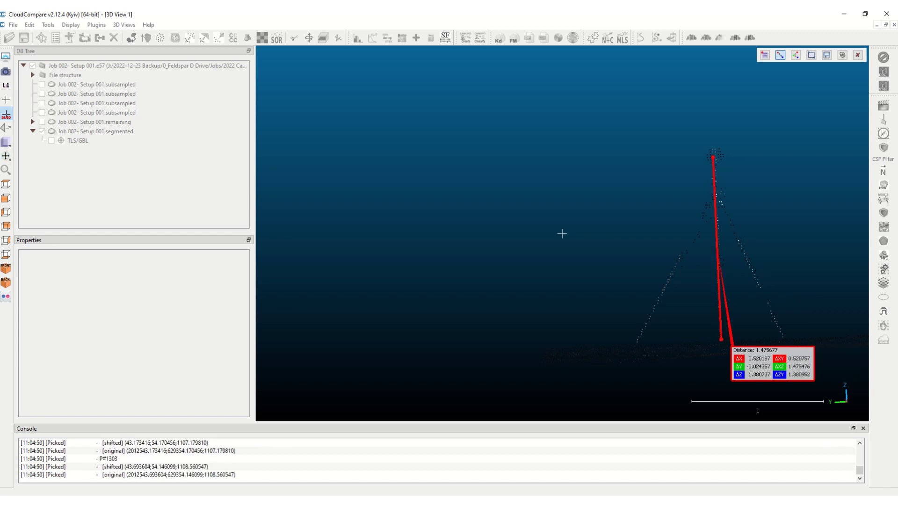
Move the distance label clear of the tripod and check the measured line from the front.
drag(582, 225, 572, 209)
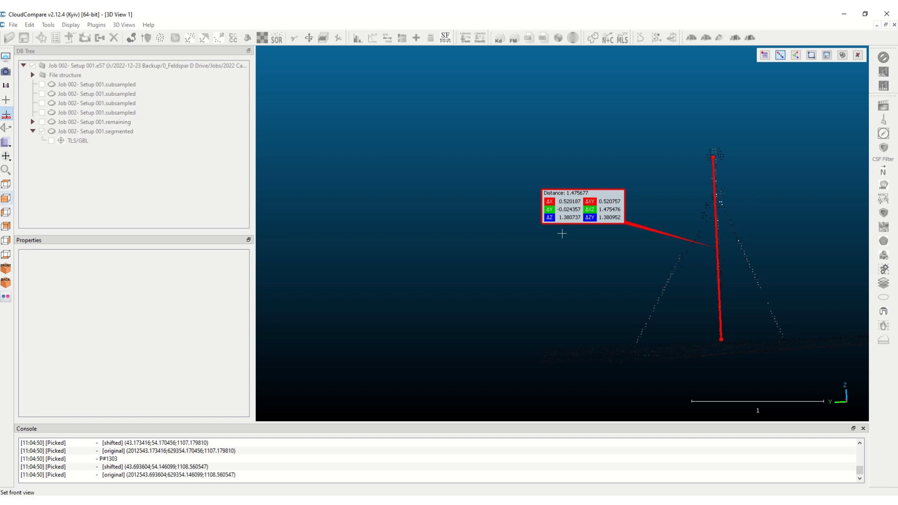
click(6, 199)
scroll(562, 233, down, 10)
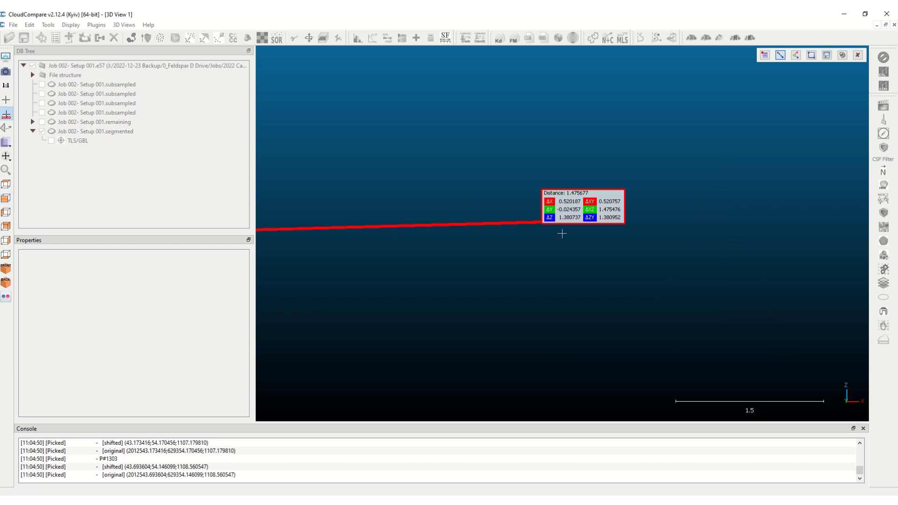
scroll(561, 233, down, 8)
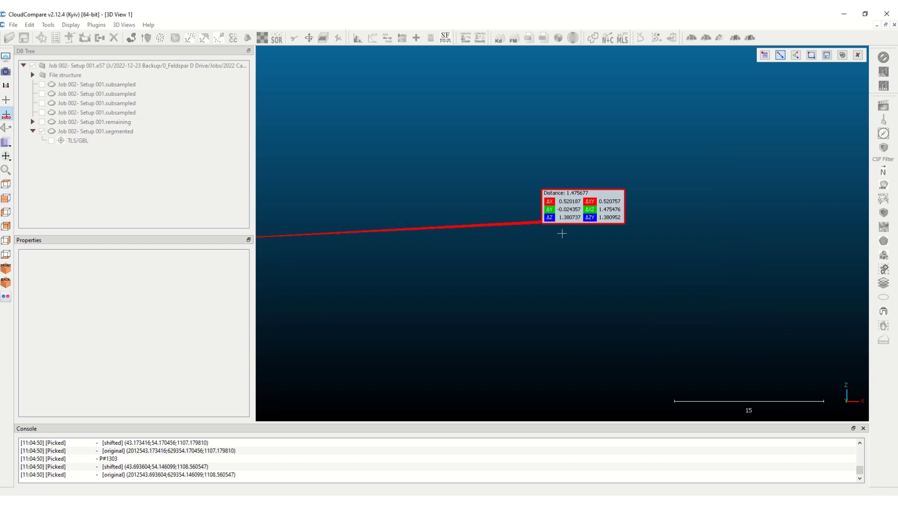
scroll(562, 233, up, 8)
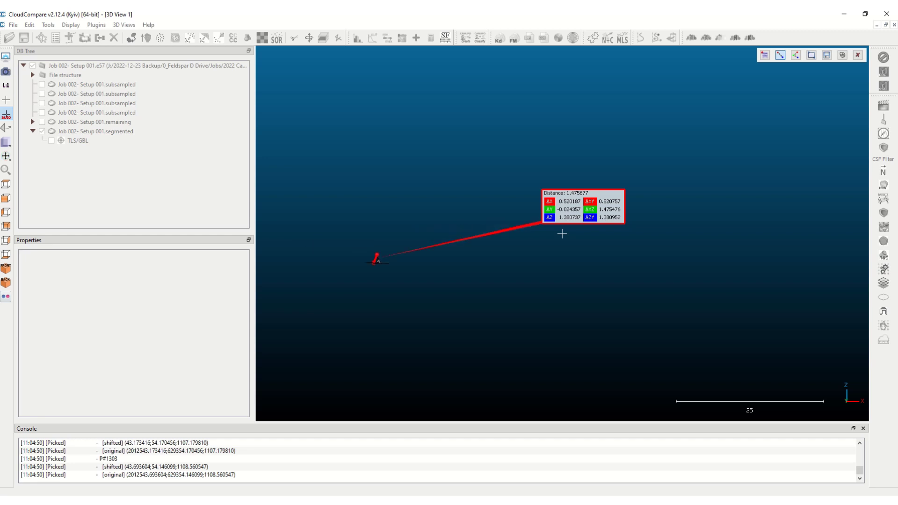
scroll(561, 233, up, 5)
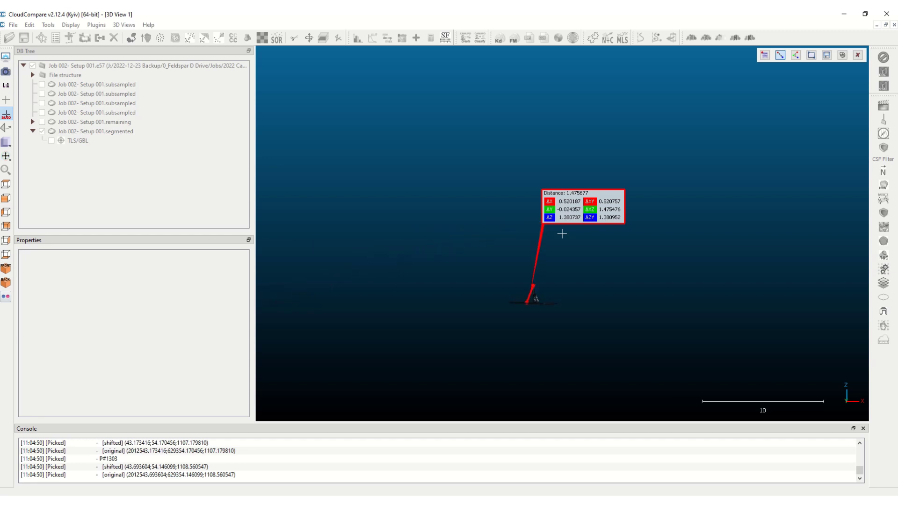
scroll(562, 234, up, 6)
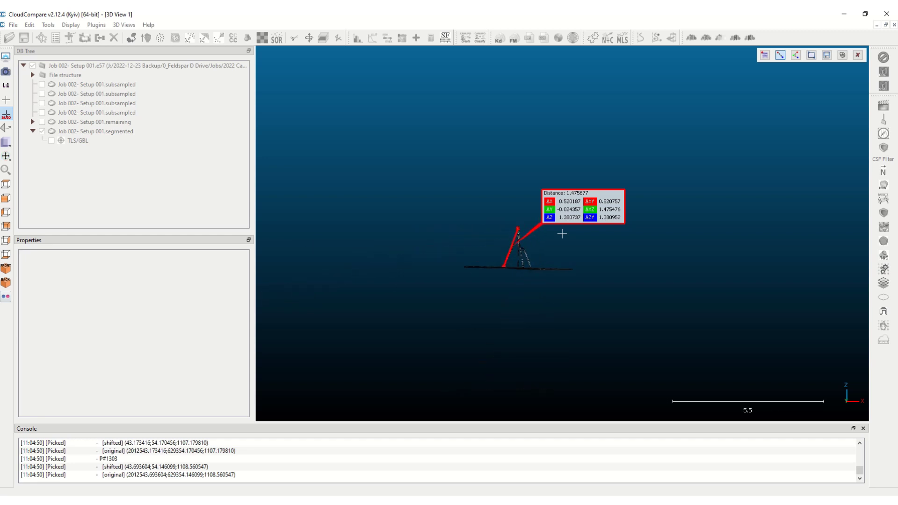
Measure the distance again from the ground beneath the tripod to its top and place the label beside it.
scroll(561, 234, up, 3)
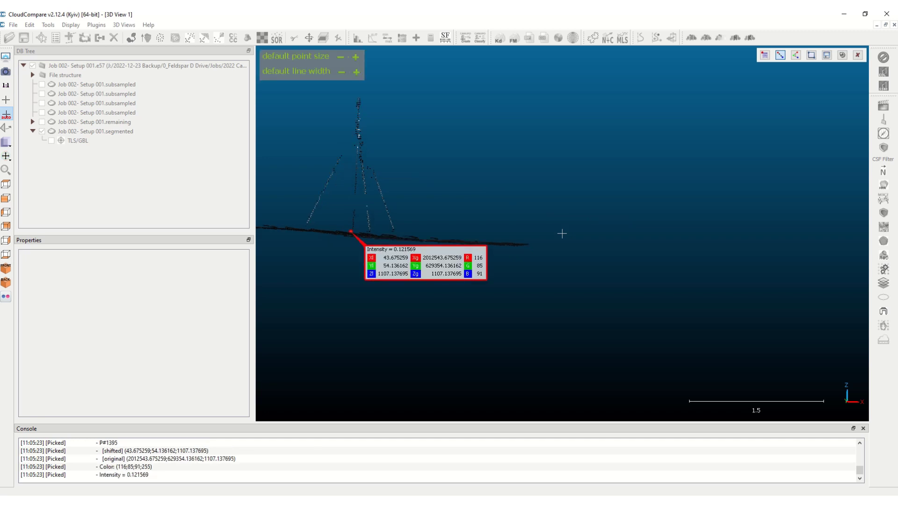
click(359, 105)
drag(406, 263, 484, 162)
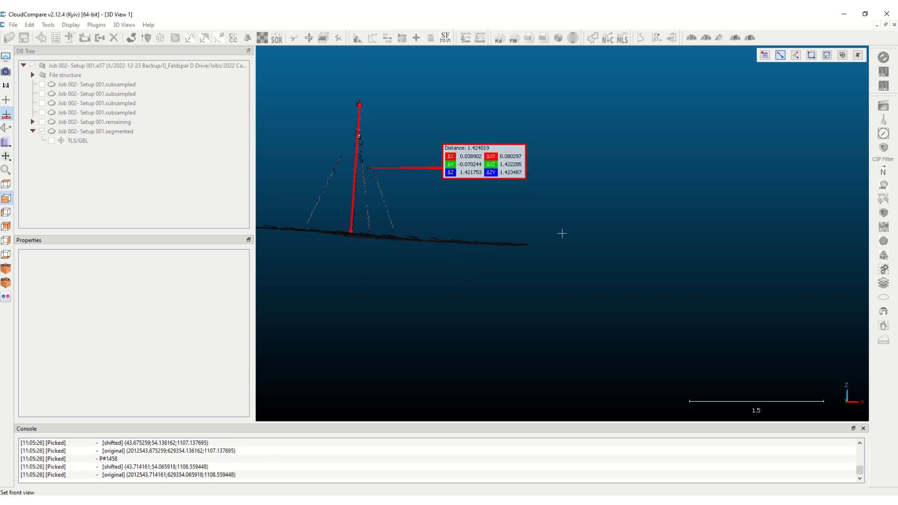
Check the alignment of the new measurement line with the tripod from the front and left sides.
click(5, 198)
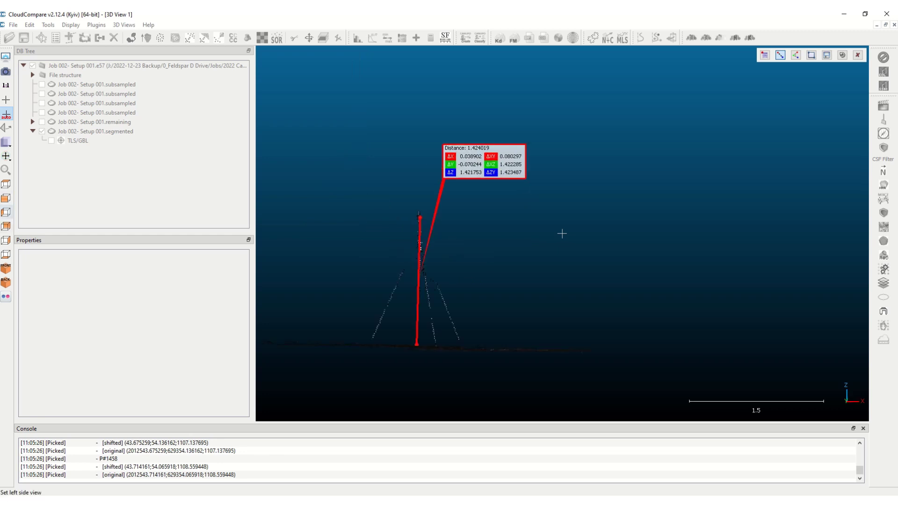
click(5, 212)
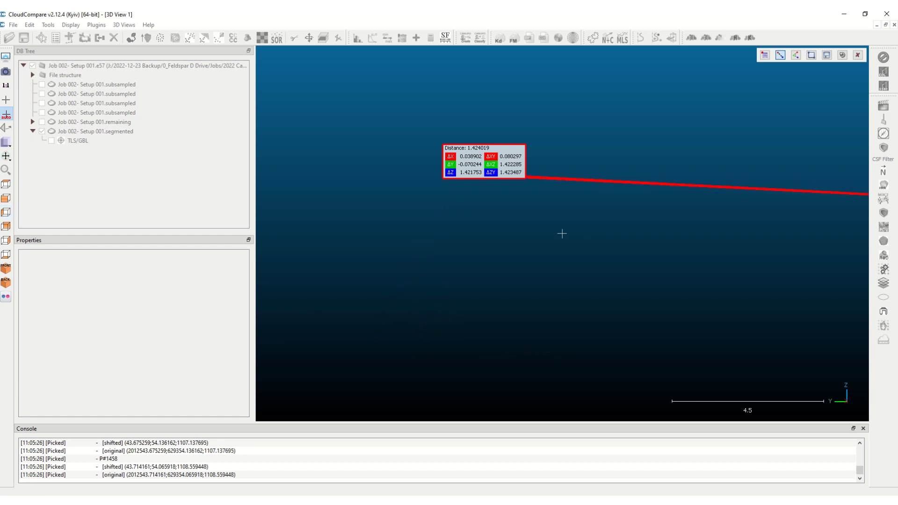
scroll(561, 234, down, 6)
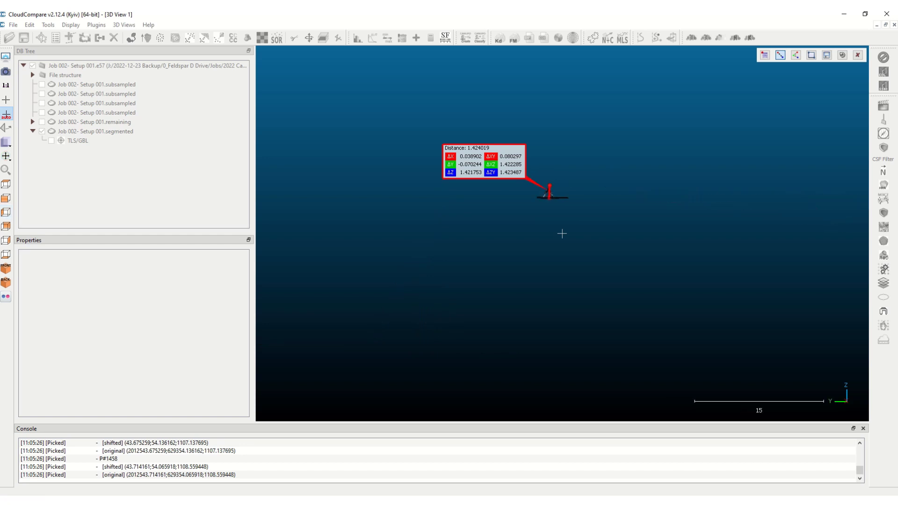
scroll(562, 234, up, 5)
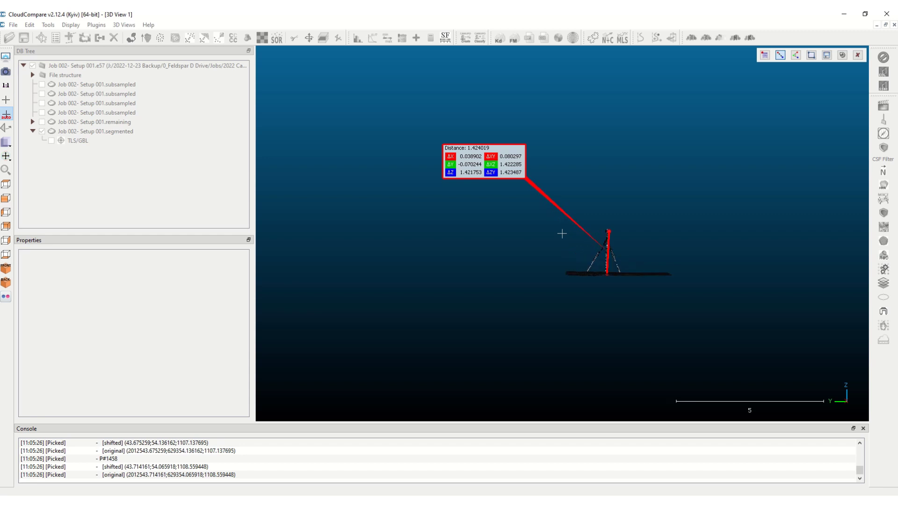
scroll(562, 233, up, 4)
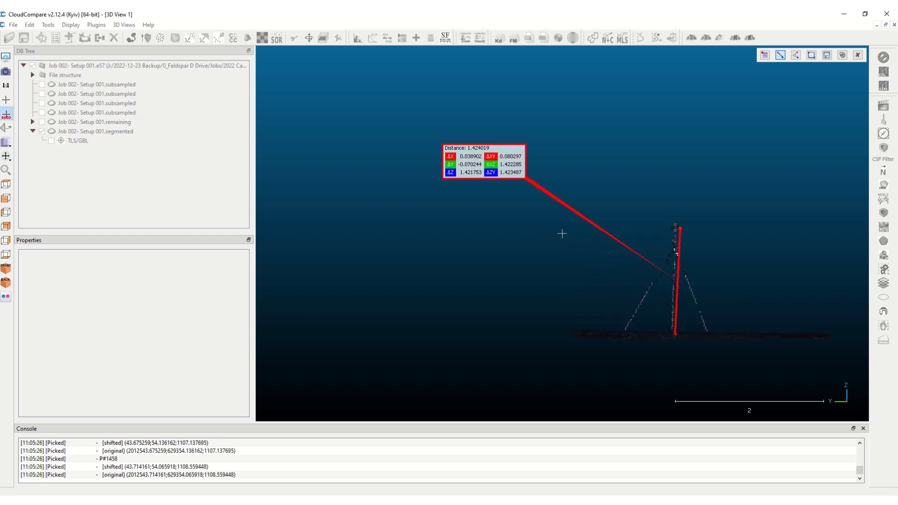
Place the distance label nearer the tripod and save the measurement as a 2D label under the segmented cloud.
scroll(561, 233, up, 1)
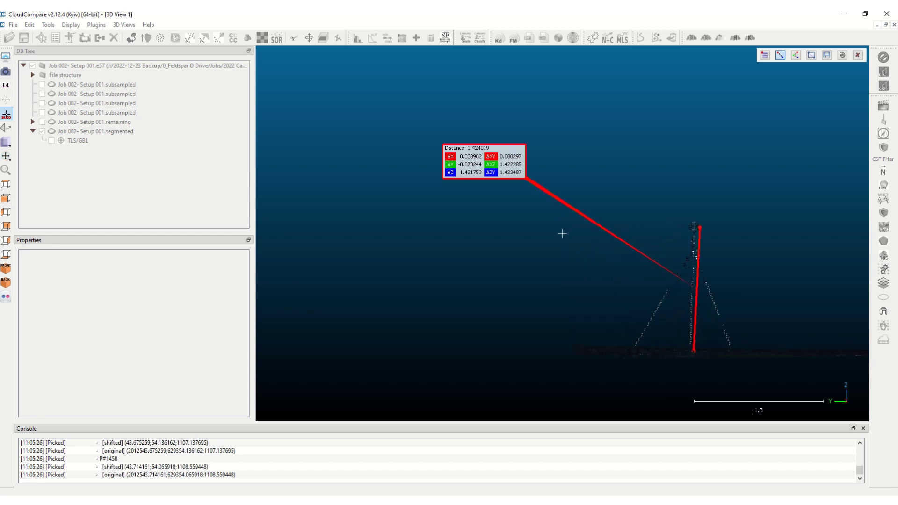
drag(484, 161, 594, 212)
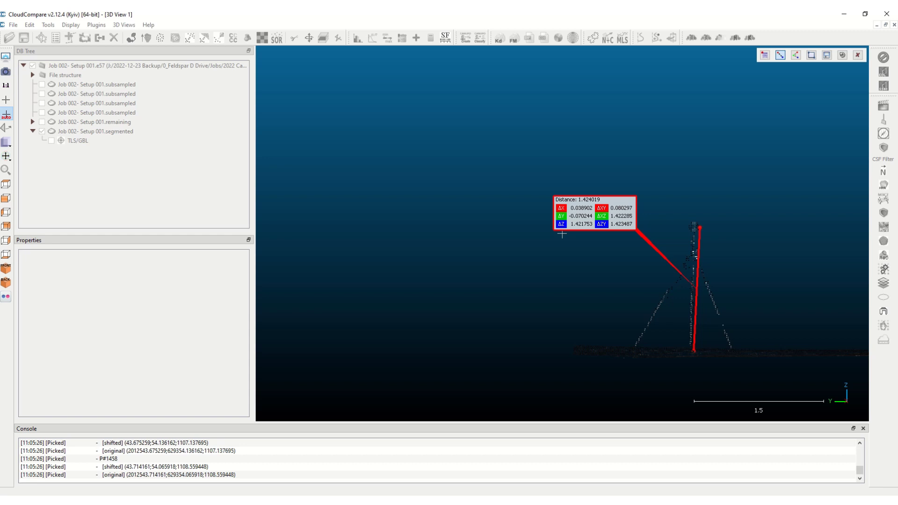
click(826, 56)
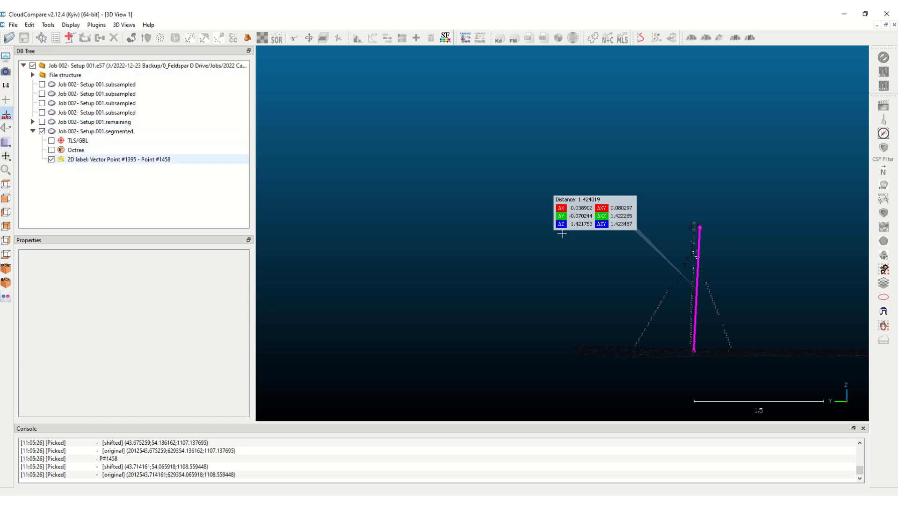
Hide the distance label and the segmented cloud, and show only the last subsampled cloud in the list.
click(51, 160)
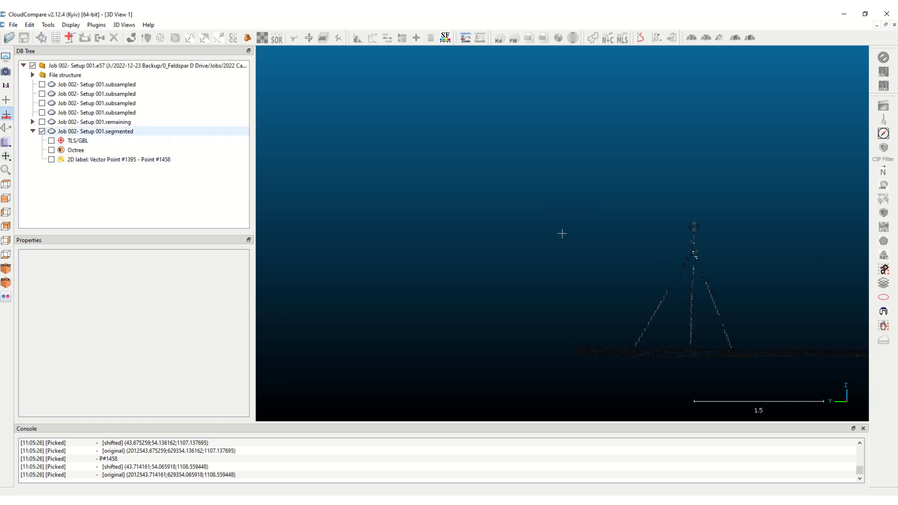
click(42, 132)
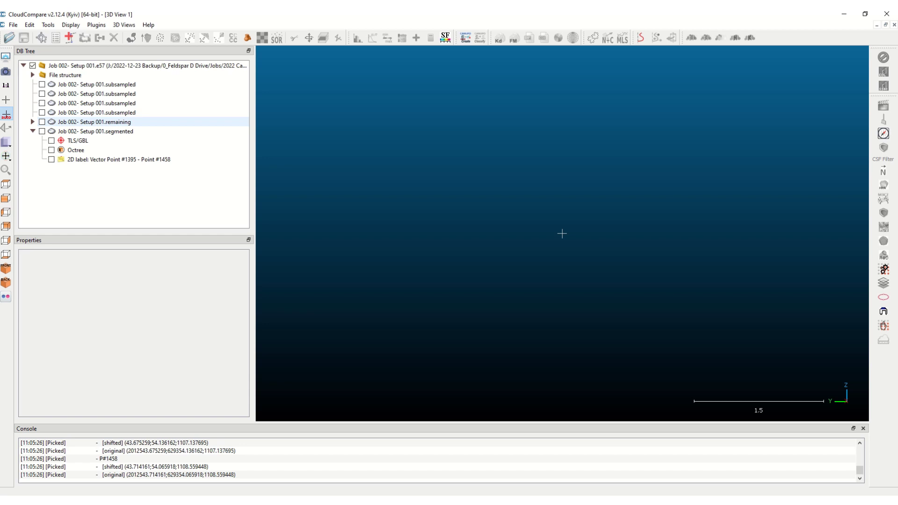
click(43, 122)
click(42, 122)
click(96, 113)
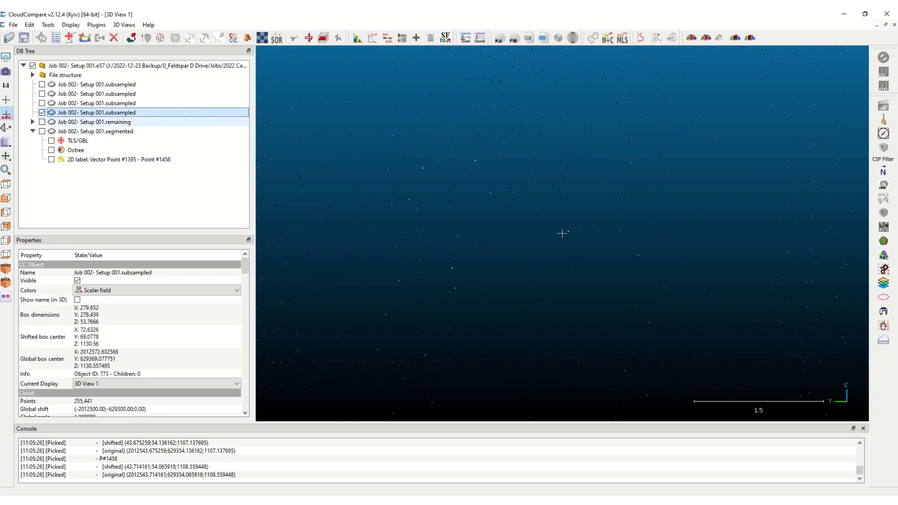
scroll(562, 233, down, 10)
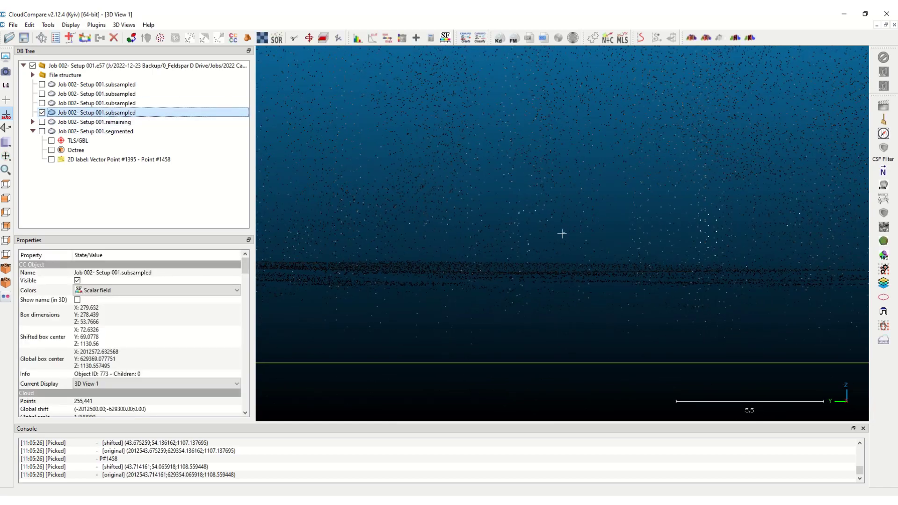
scroll(562, 233, down, 5)
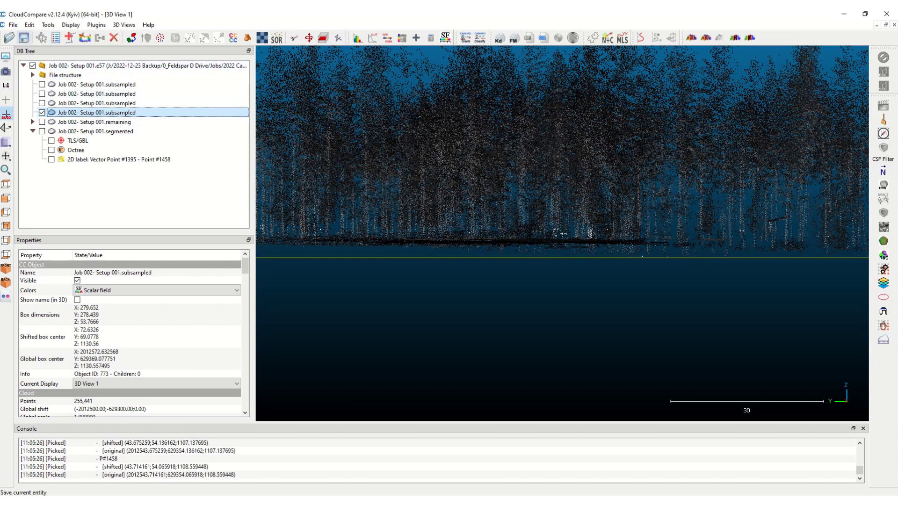
Start saving the subsampled cloud, review the available file formats and choose CloudCompare entities (*.bin) as the type.
click(23, 37)
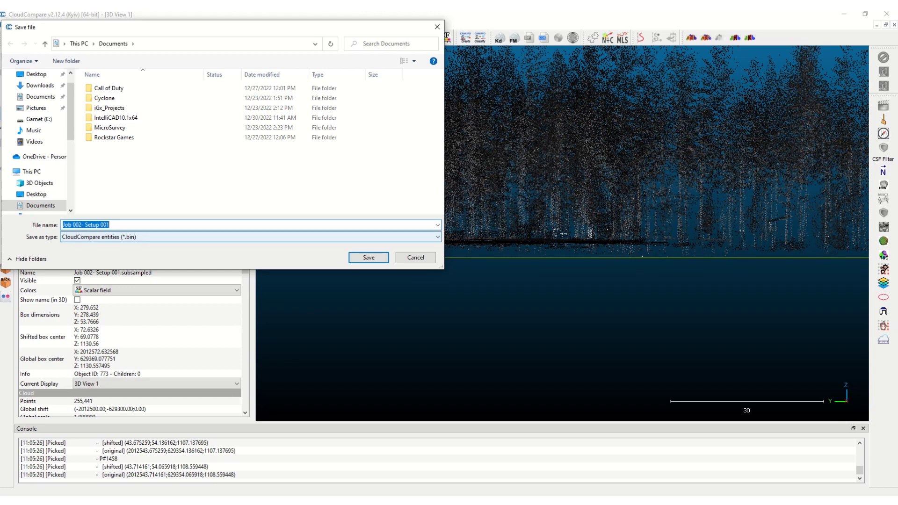
click(251, 237)
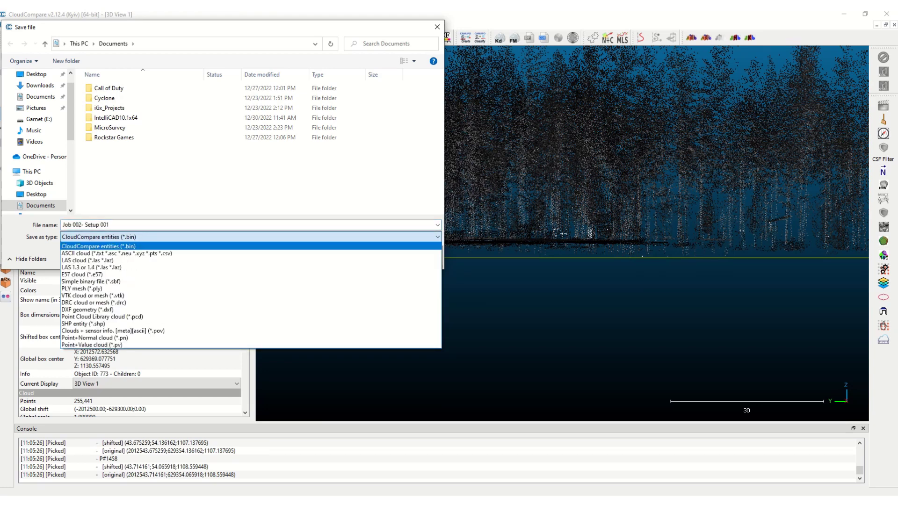
key(Down)
key(Down)
key(Down)
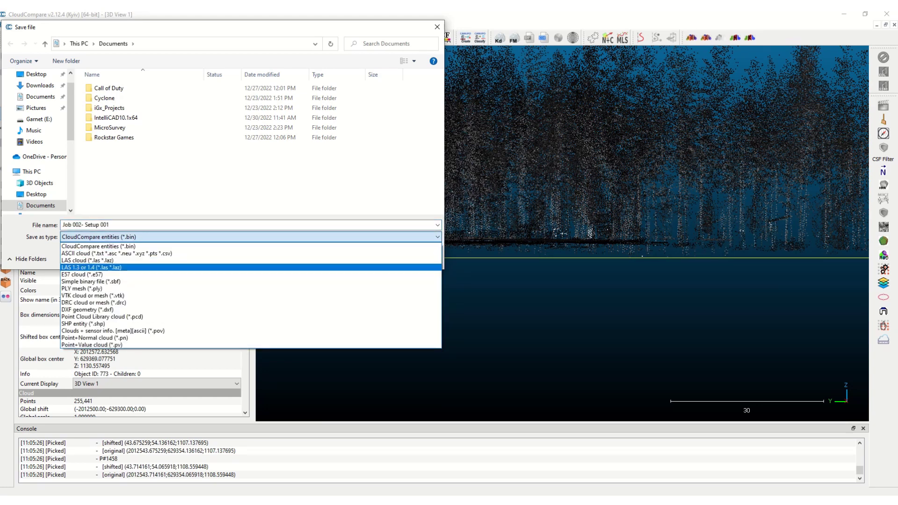
key(Down)
key(Down)
key(Up)
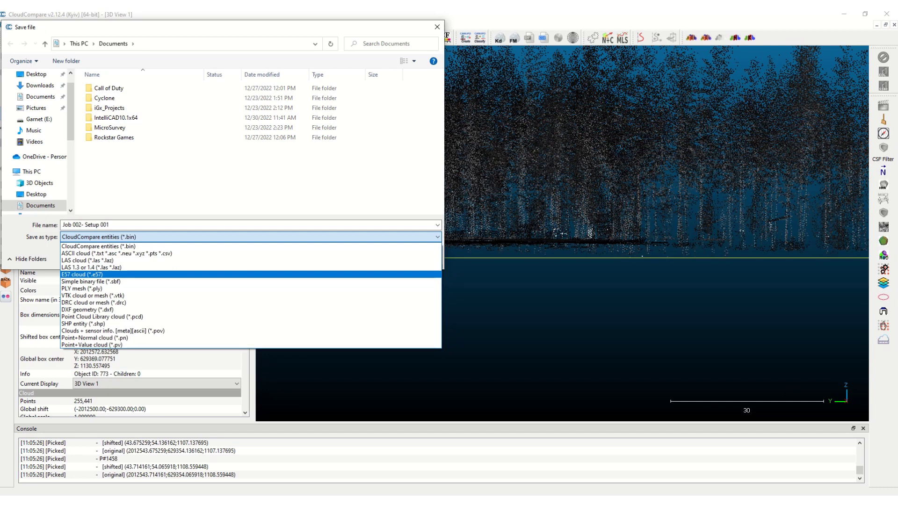
key(Up)
key(Down)
key(Down)
key(Down)
key(Down)
key(Down)
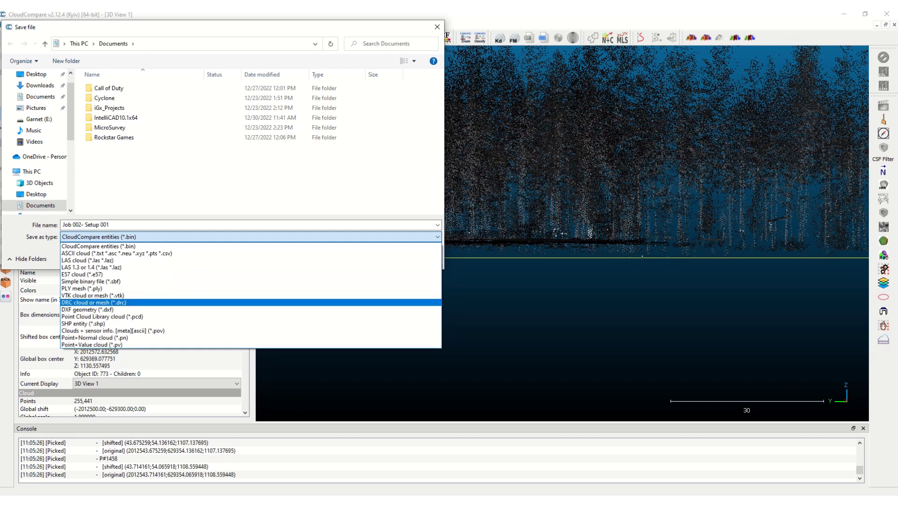
key(Down)
key(Down)
key(Down)
key(Down)
key(Up)
key(Up)
key(Up)
key(Up)
key(Up)
key(Up)
key(Up)
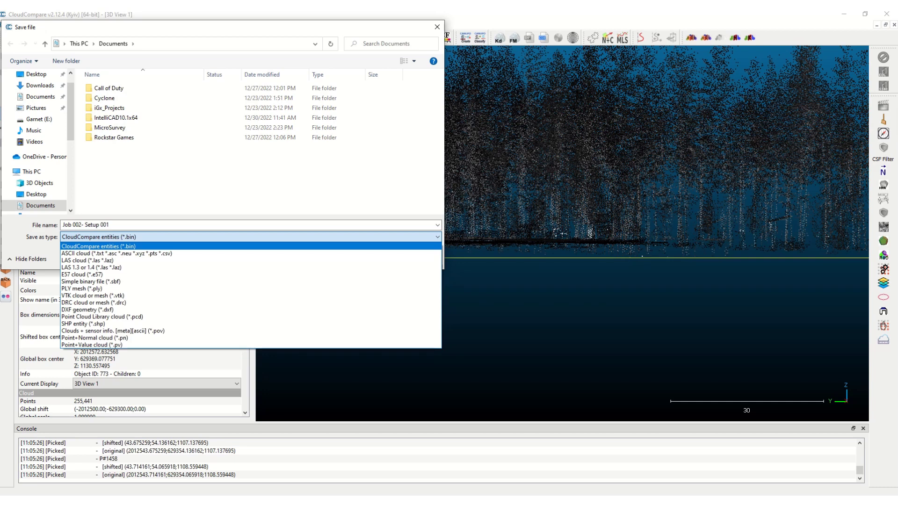
click(99, 247)
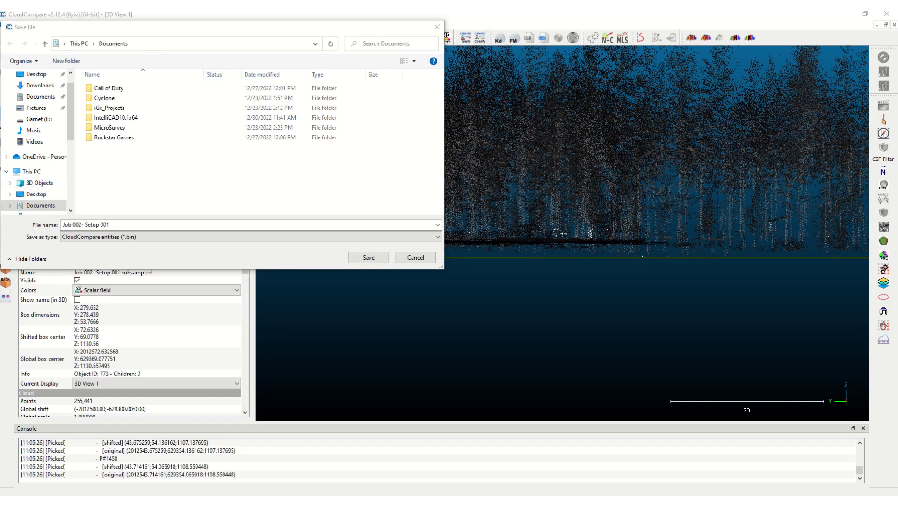
drag(224, 27, 0, 75)
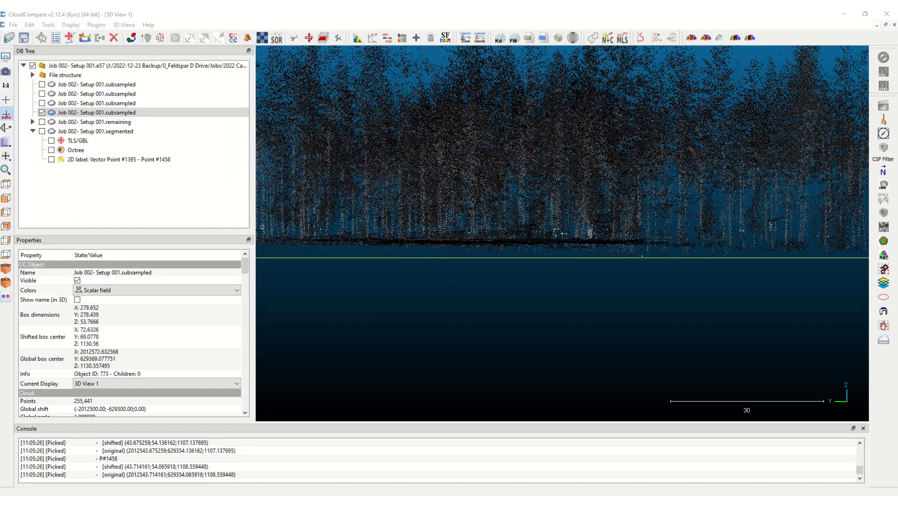